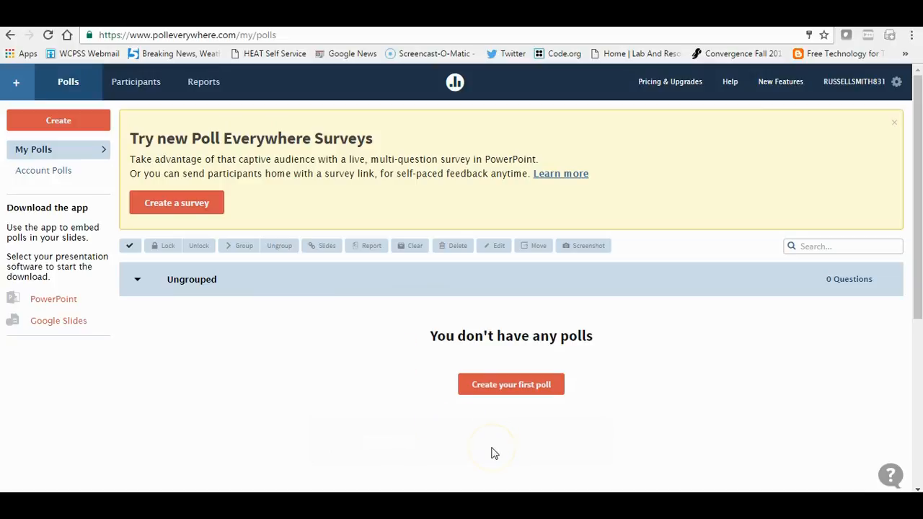
Create a poll asking 'Which of these issues is most important to you in the upcoming Presidential Election?'.
click(512, 389)
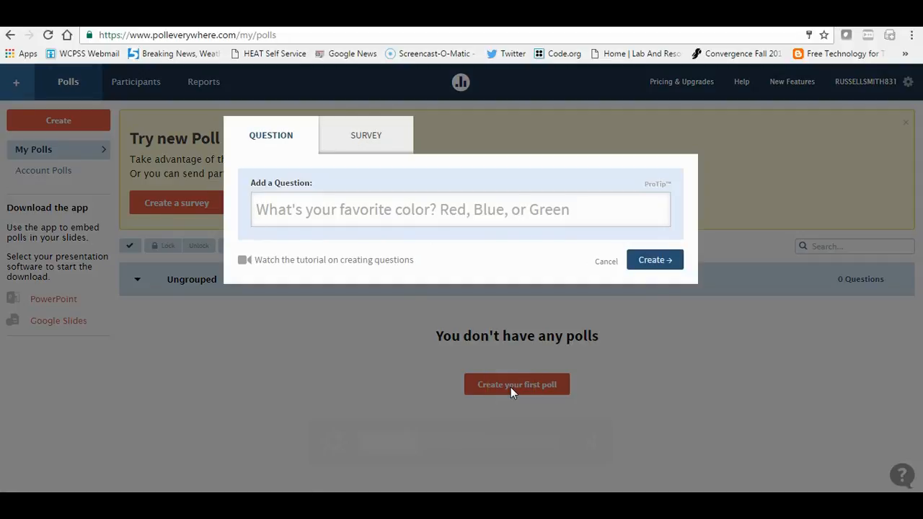
click(371, 129)
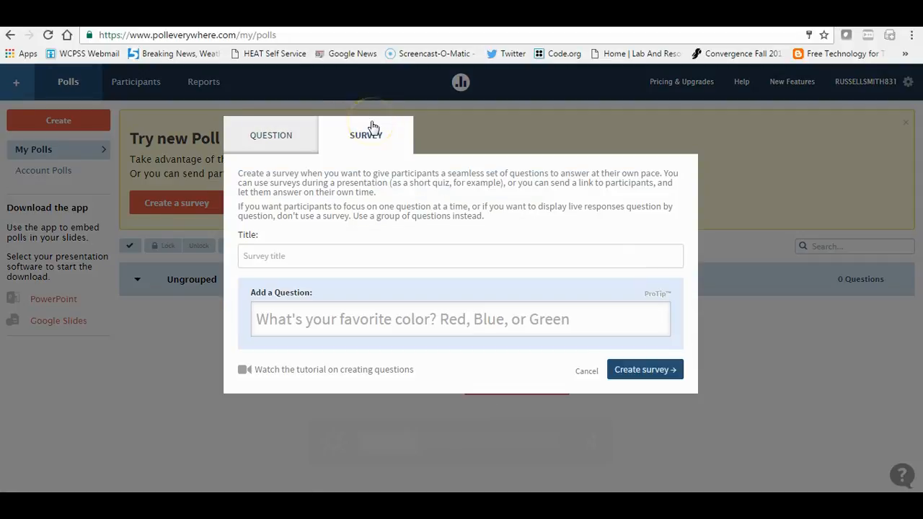
click(313, 132)
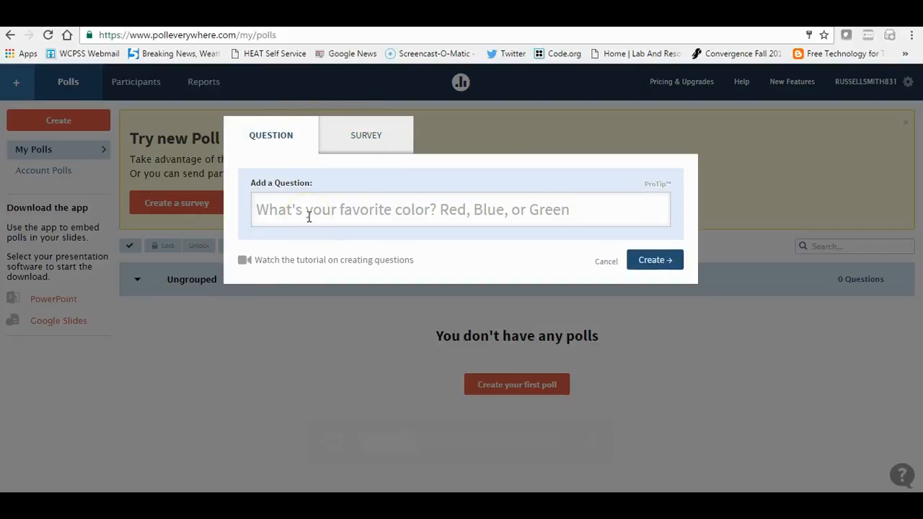
click(309, 217)
text(Whi)
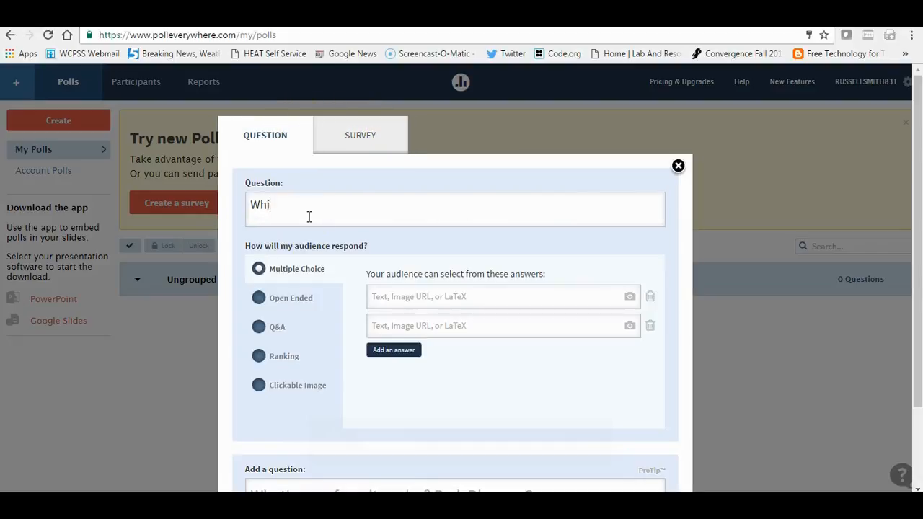
text(ch of these issues is most important to you in the upcoming Presidential Election?)
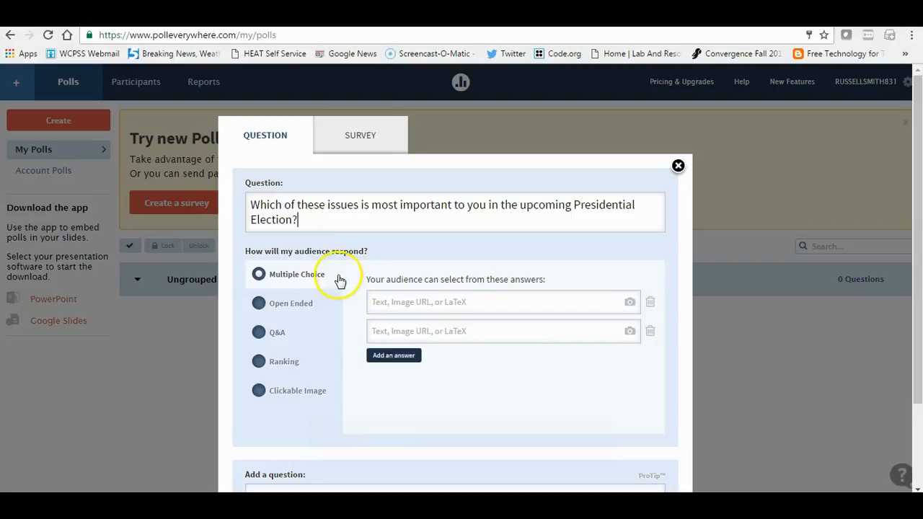
click(327, 309)
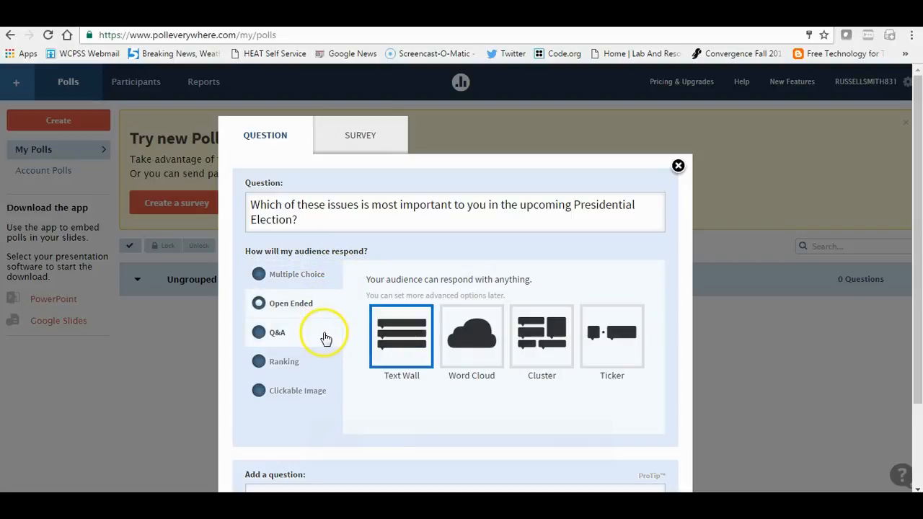
Preview the Q&A, Ranking and Clickable Image types, then switch the election question to Multiple Choice.
click(324, 332)
click(324, 367)
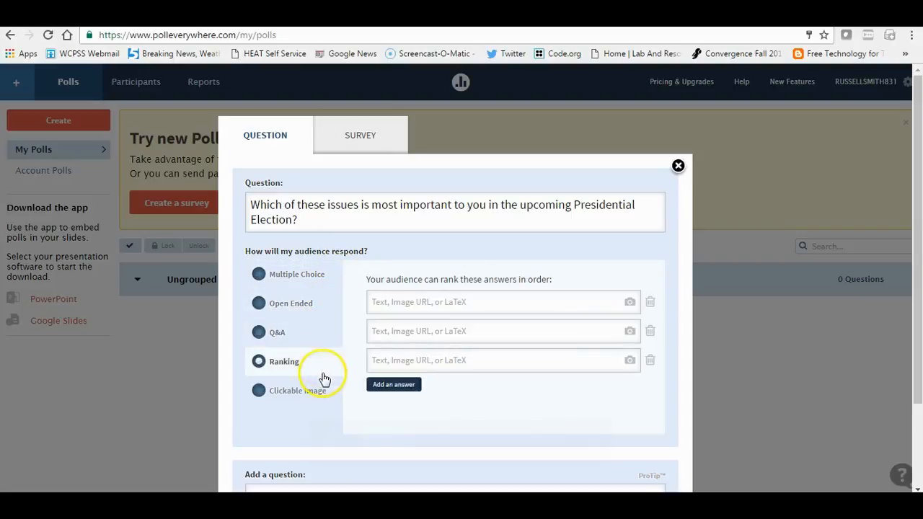
click(325, 401)
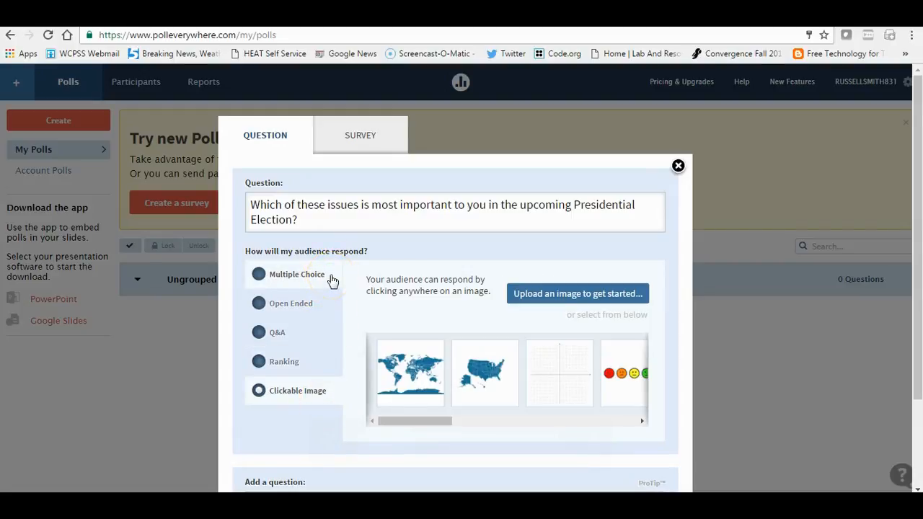
click(332, 282)
click(382, 303)
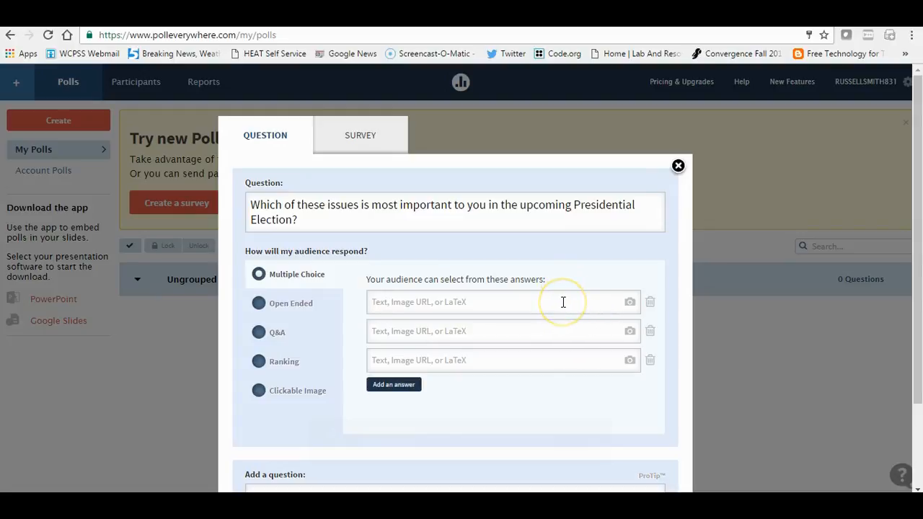
click(630, 303)
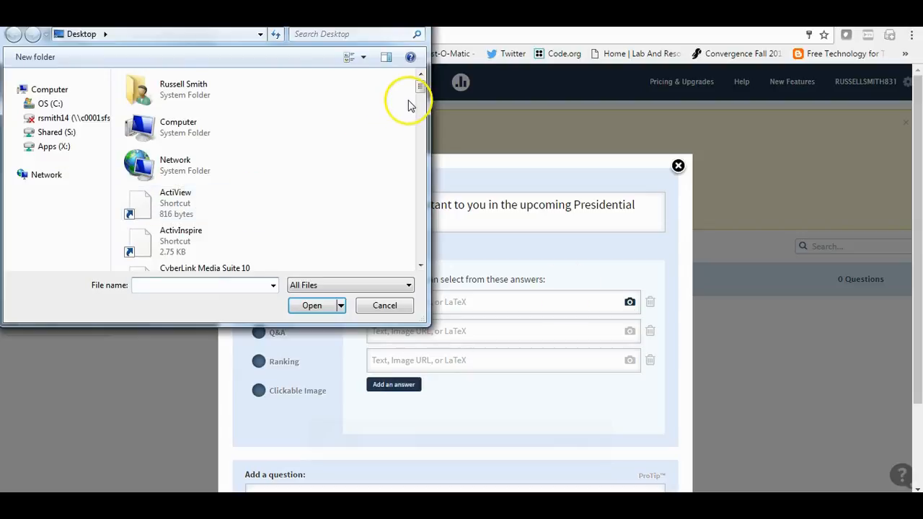
mouse_move(421, 87)
mouse_down()
mouse_move(423, 162)
mouse_move(419, 149)
mouse_up()
double_click(185, 198)
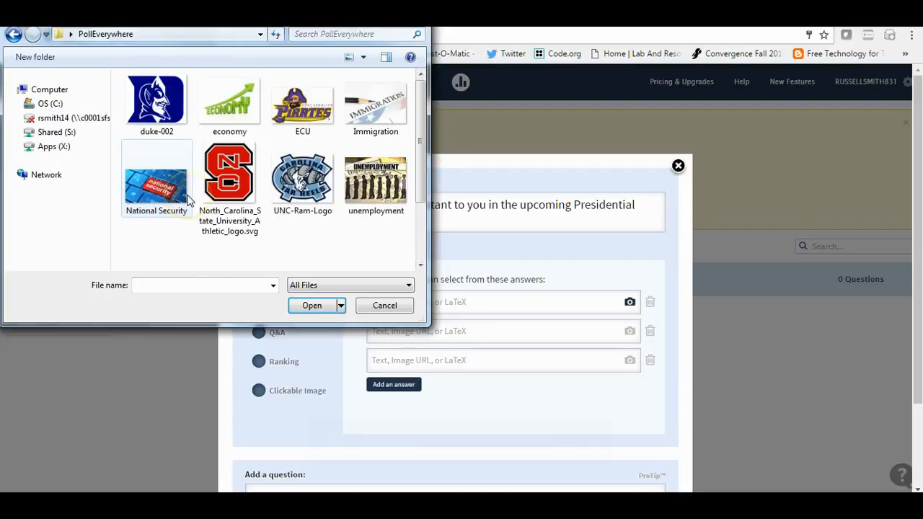
click(355, 128)
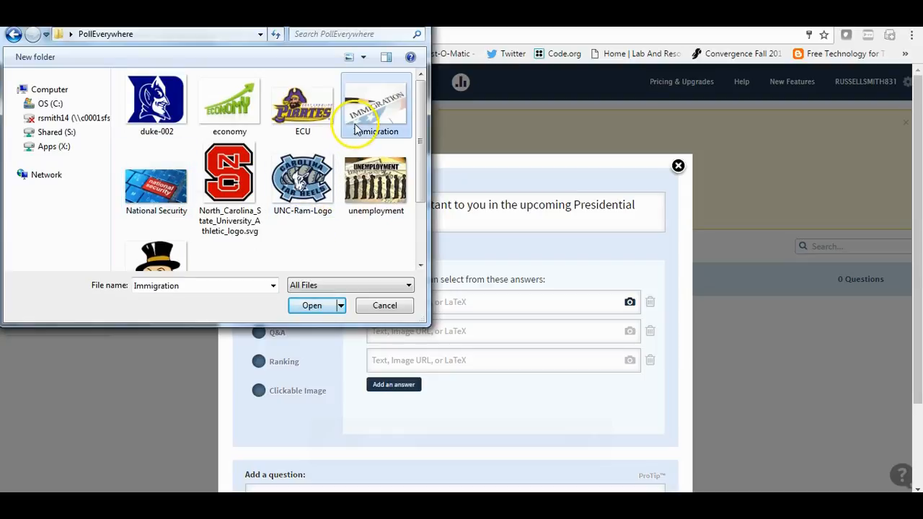
click(316, 305)
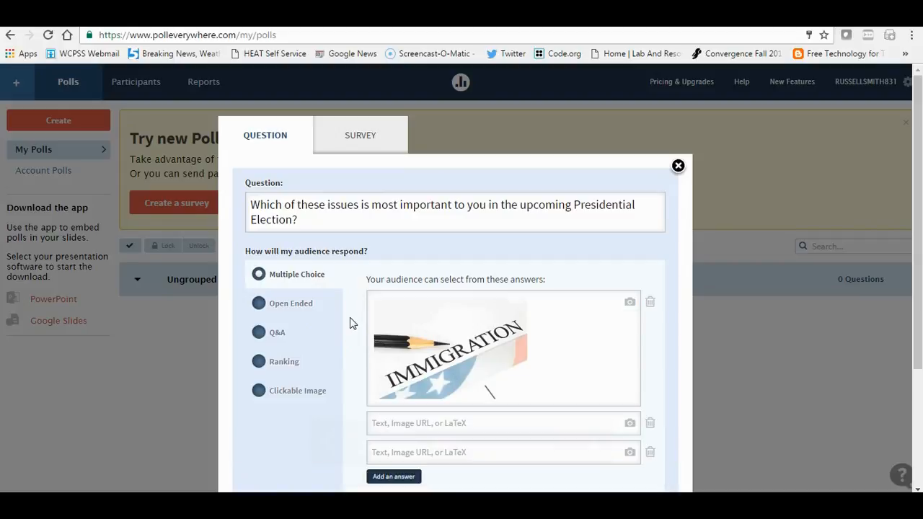
drag(917, 213, 921, 281)
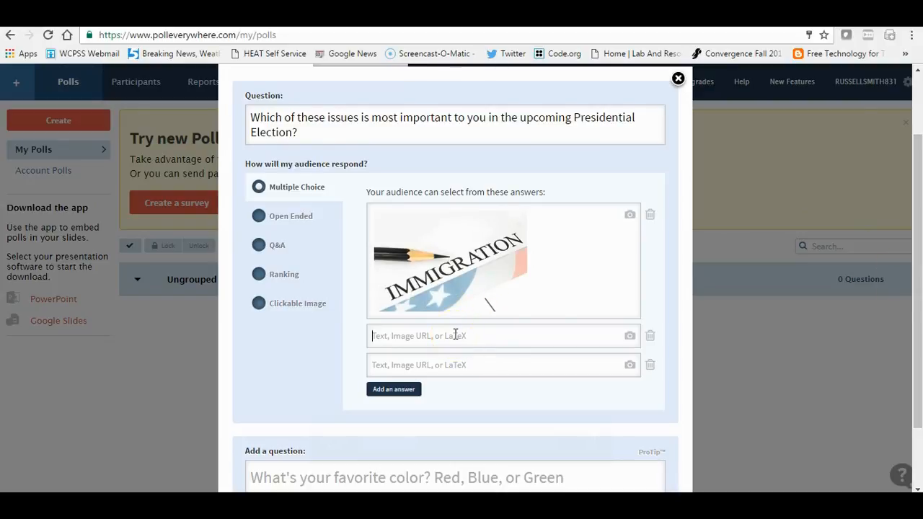
click(406, 391)
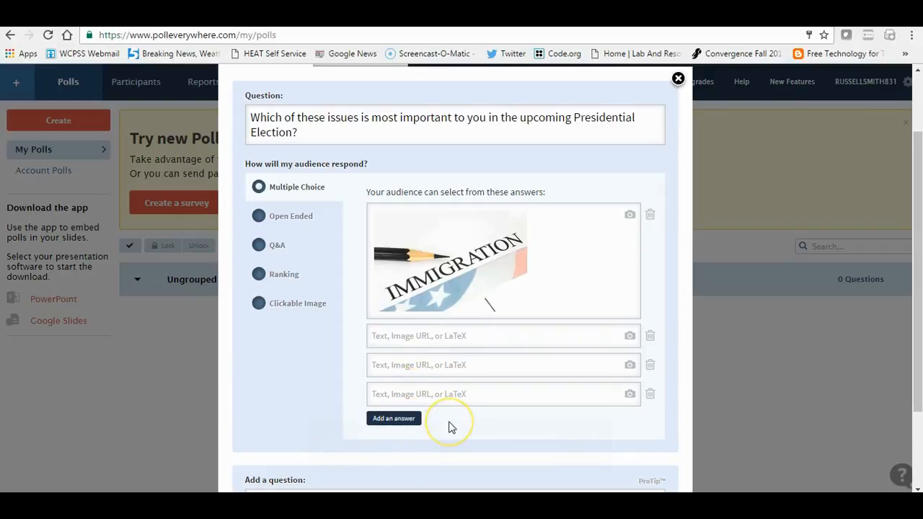
click(457, 423)
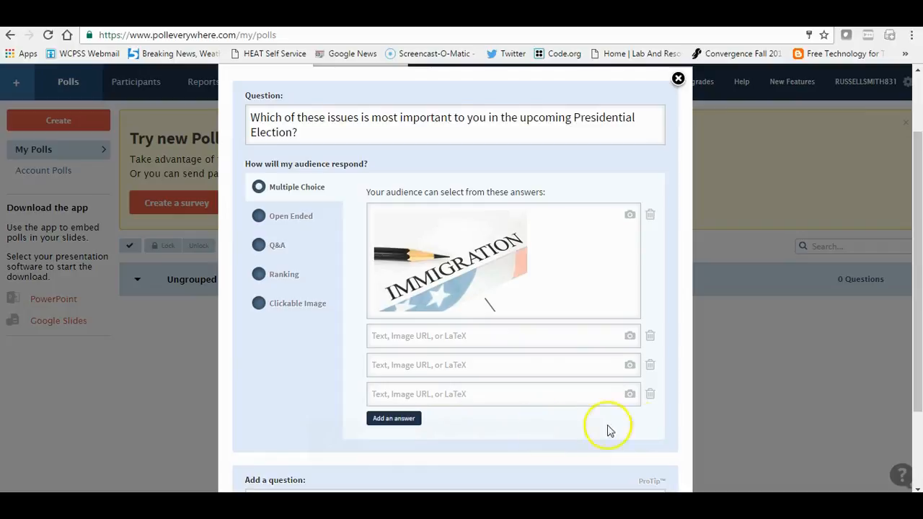
click(651, 409)
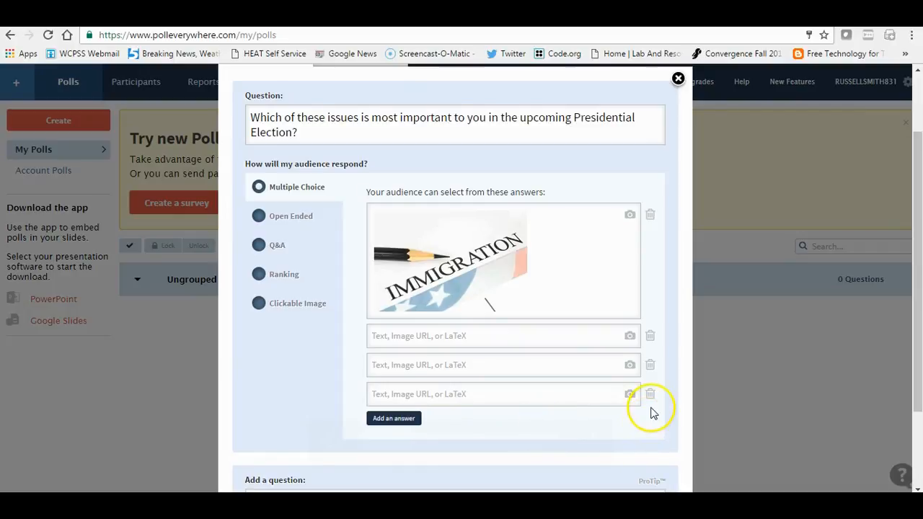
click(650, 215)
click(544, 298)
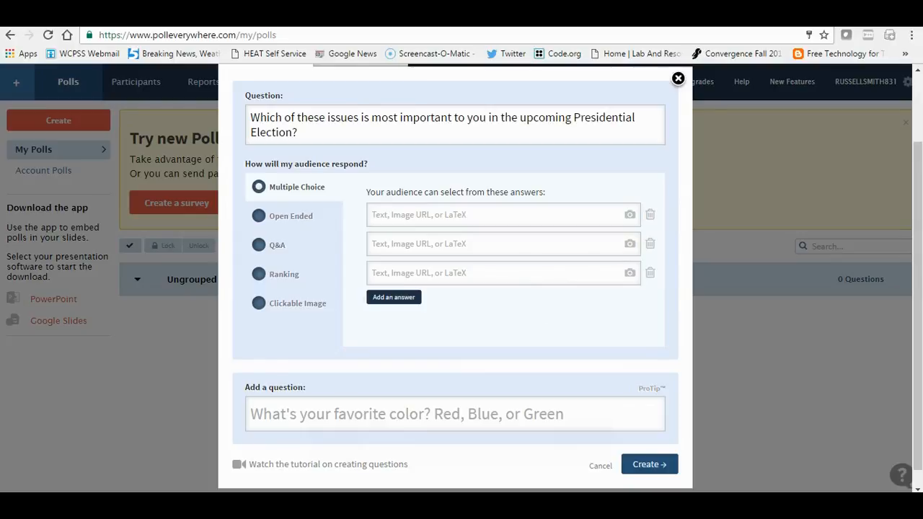
Add an answer row, then delete the extra empty one so only the four picture answers remain.
drag(912, 208, 920, 247)
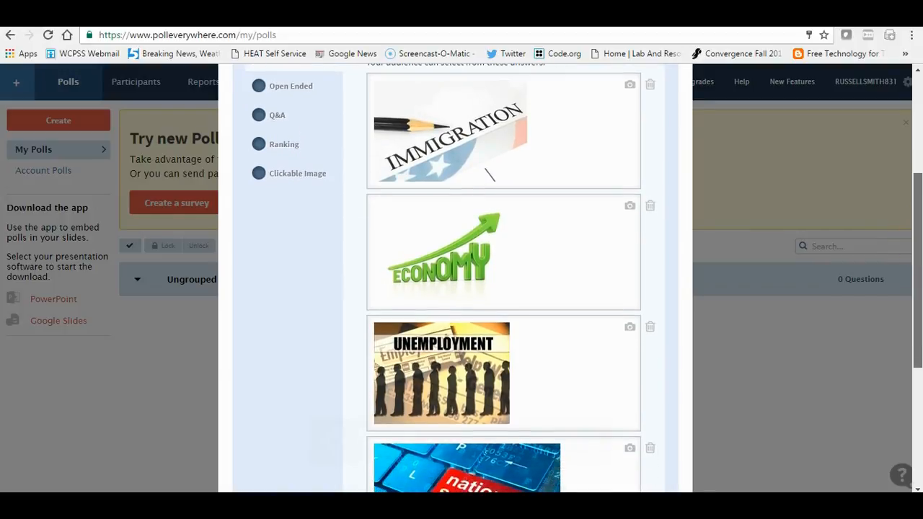
scroll(454, 281, up, 1)
scroll(454, 282, down, 2)
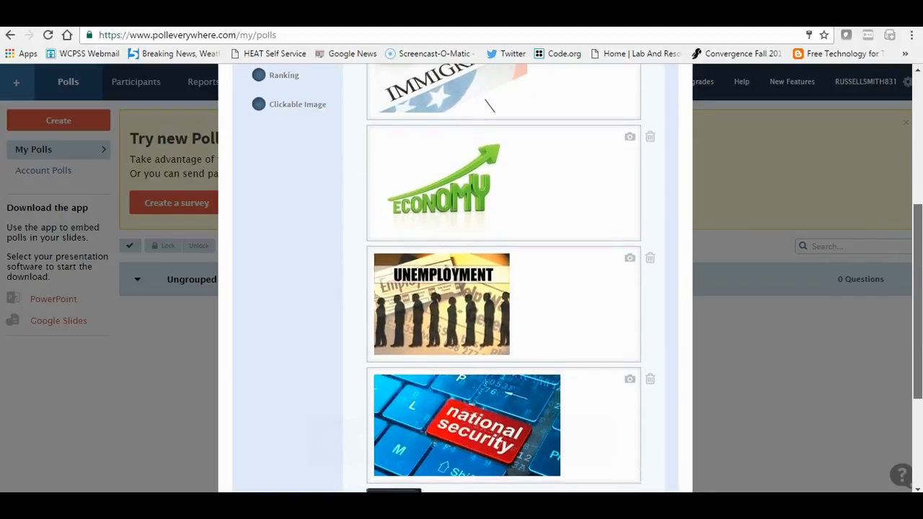
scroll(454, 281, down, 2)
scroll(454, 281, down, 2)
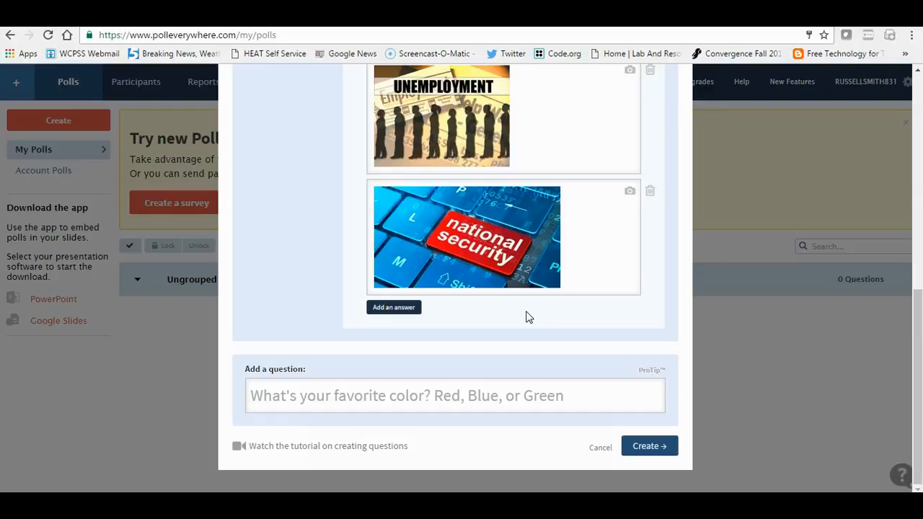
click(397, 308)
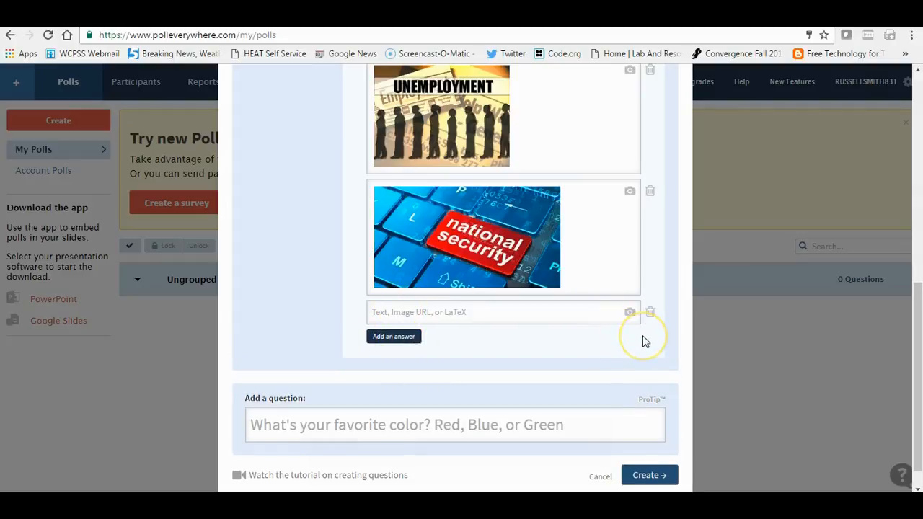
click(650, 312)
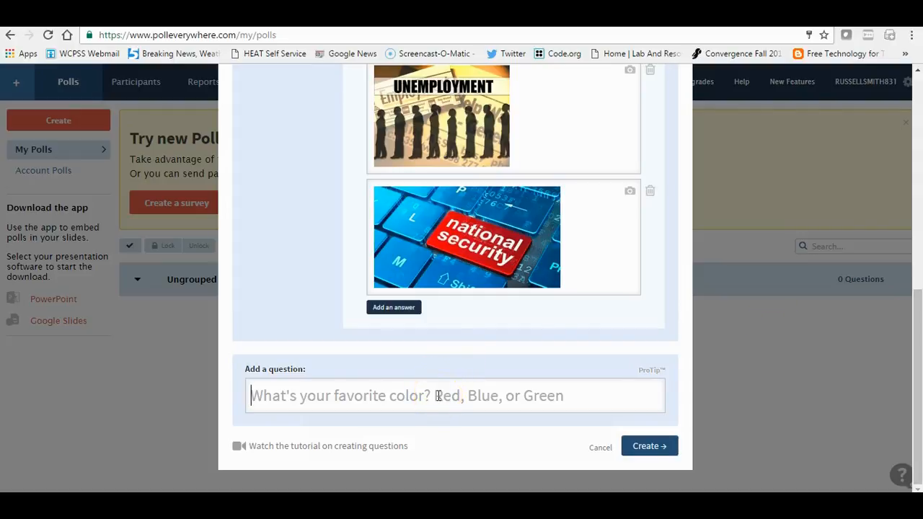
Add the question 'Who is the most inspirational person in your life?' with Open Ended responses.
text(Who is the most insp)
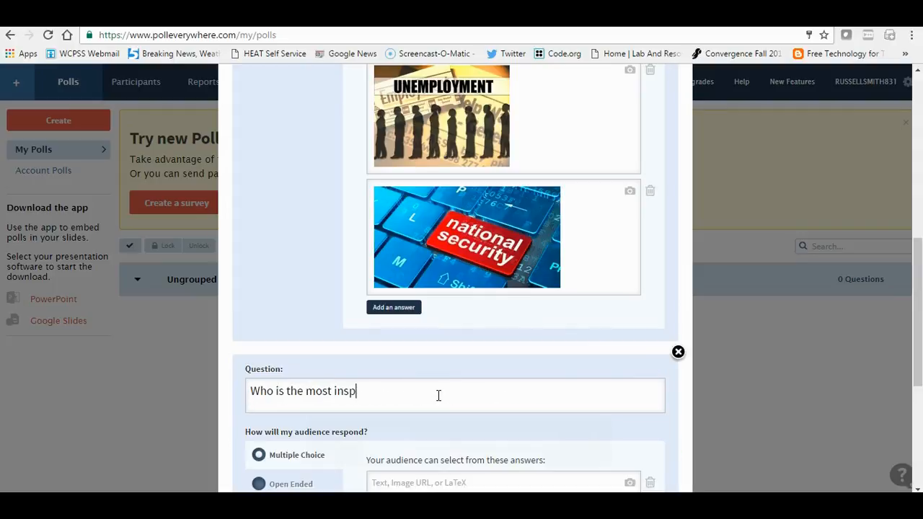
text(irational person in your life?)
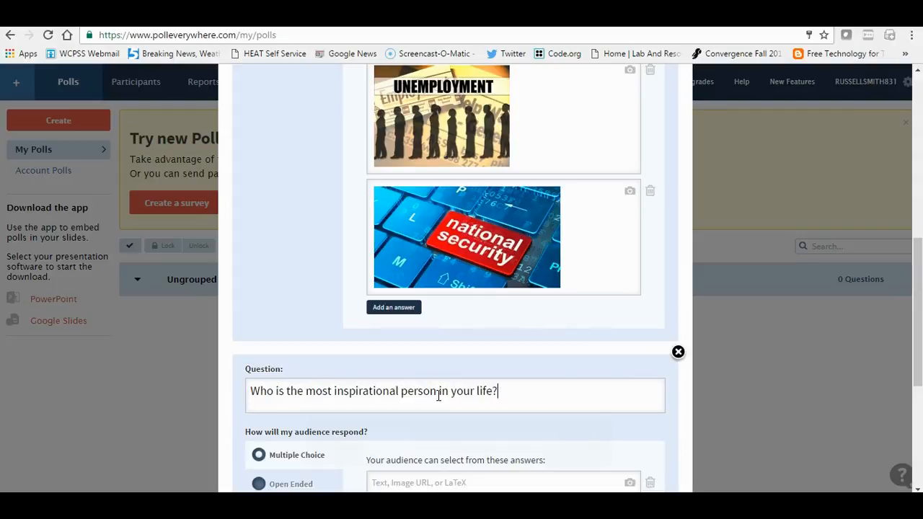
drag(914, 299, 919, 368)
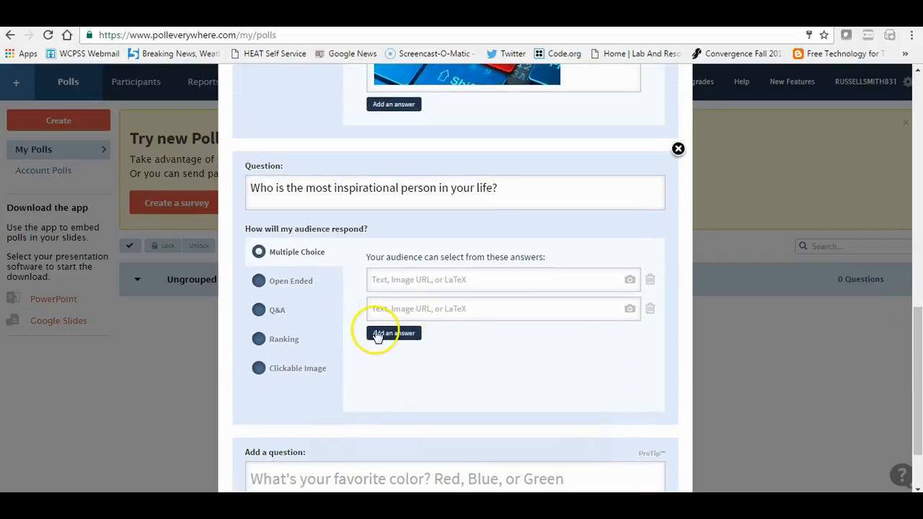
click(320, 280)
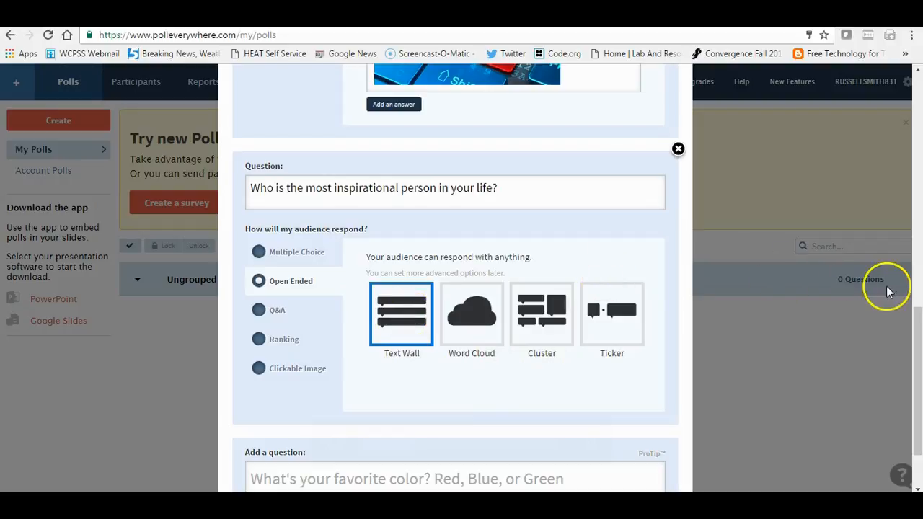
drag(917, 323, 920, 361)
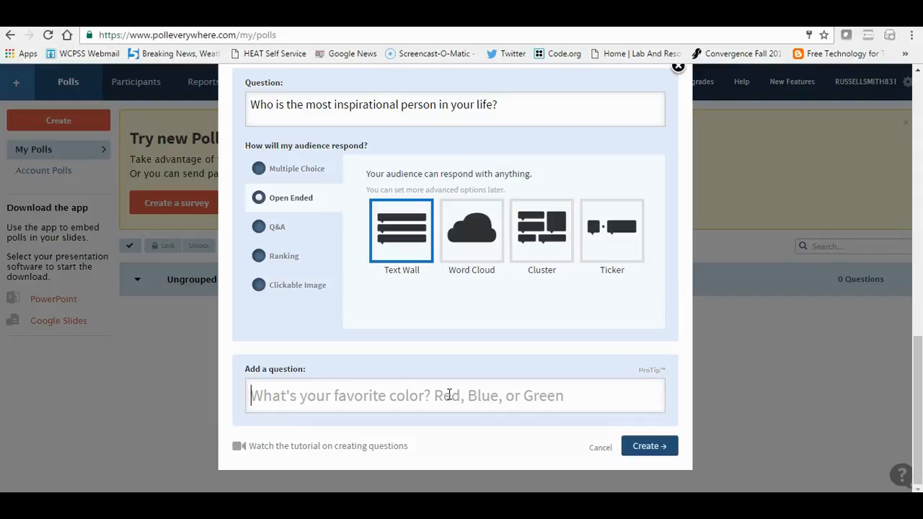
Add a Ranking question 'List your favorite local ACC teams from 1 to 5 (1 is your favorite, 5 is your least favorite)'.
text(List your favorite ACC)
key(BackSpace)
key(BackSpace)
key(BackSpace)
key(BackSpace)
text(local ACC teams from 1 to 5 ()
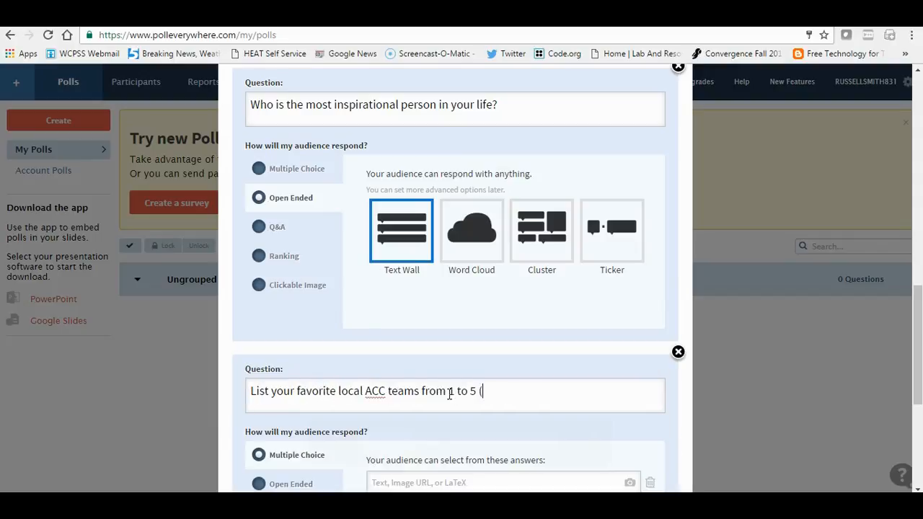
text(1 is your favorite, 5 is your l)
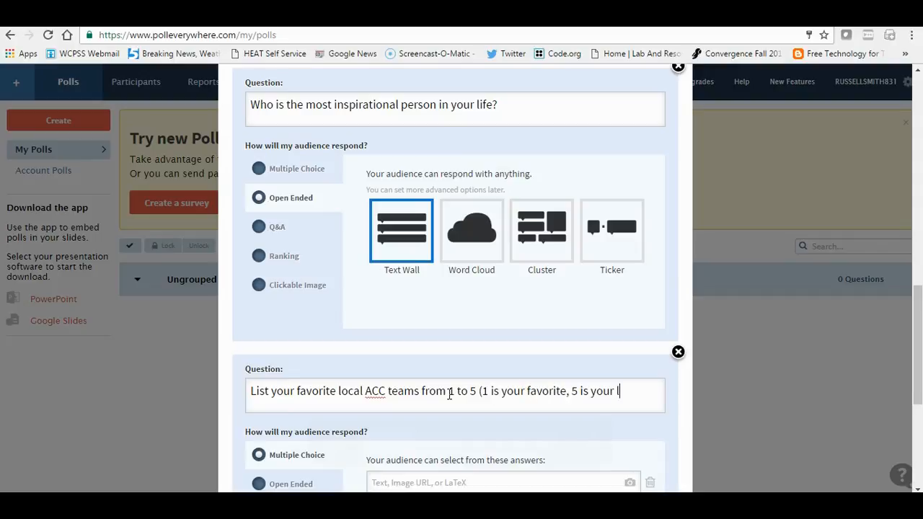
text(east favorite)
scroll(404, 346, down, 4)
click(308, 291)
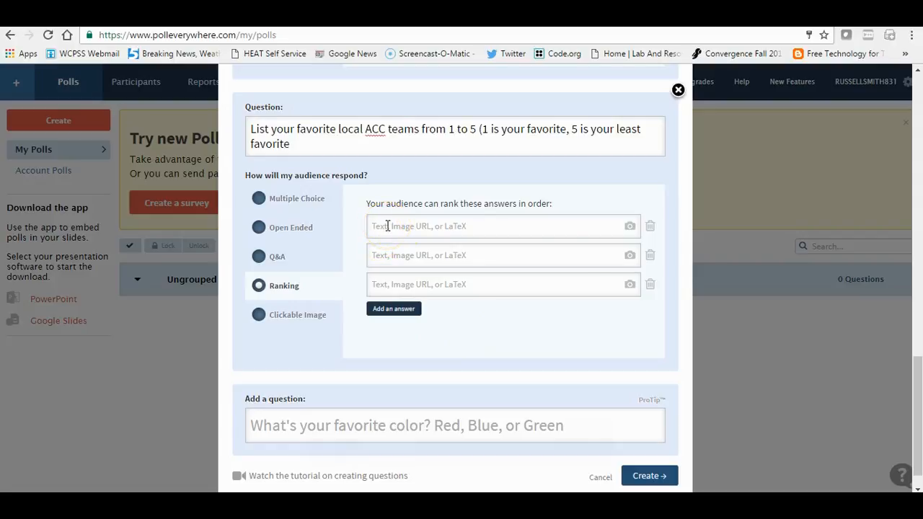
Attach the NC State, UNC and ECU logos to the first three ranking answers.
click(630, 227)
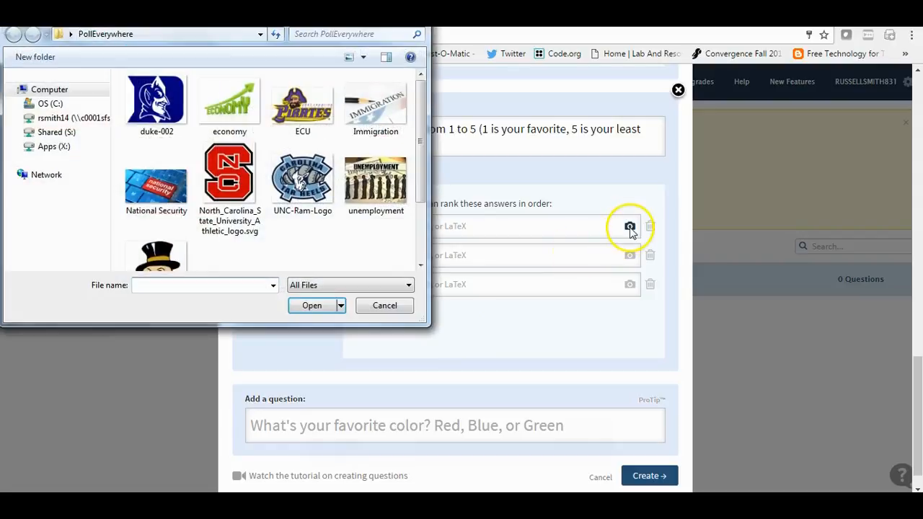
click(232, 193)
click(305, 295)
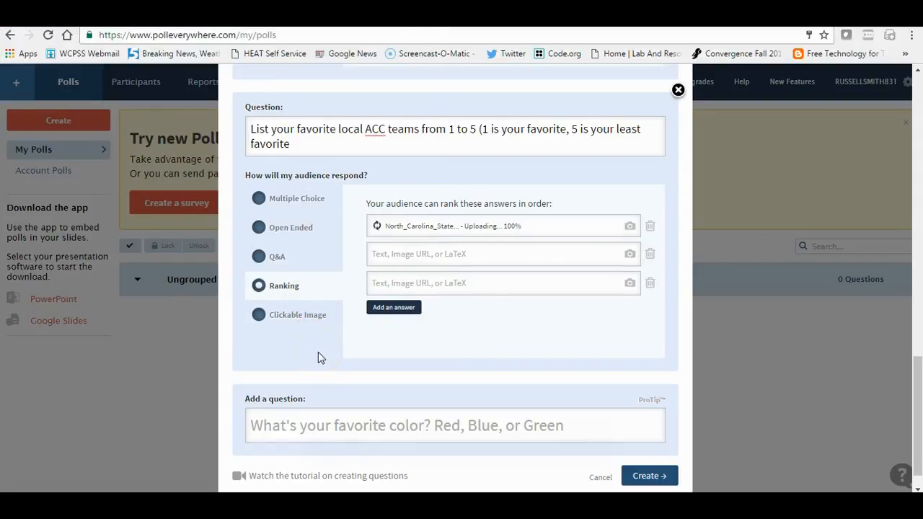
click(630, 347)
click(313, 180)
click(313, 304)
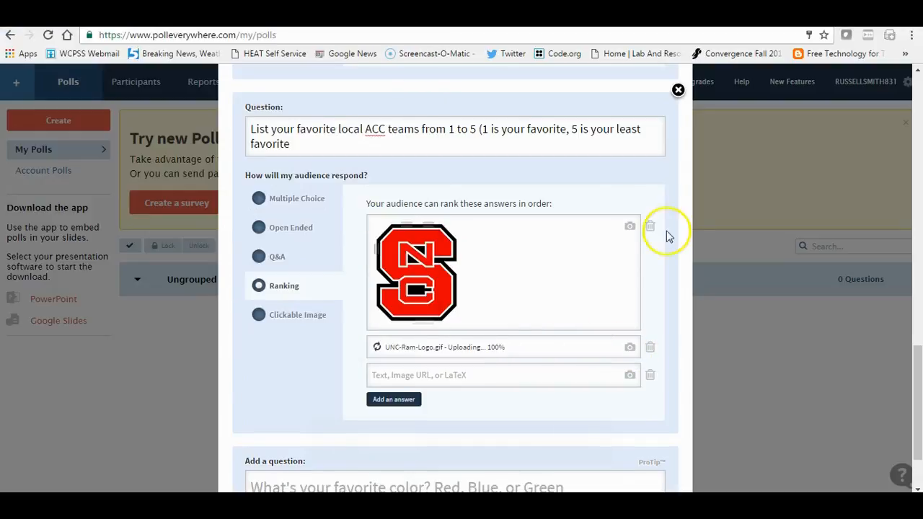
scroll(622, 320, down, 2)
click(625, 320)
click(300, 105)
click(317, 305)
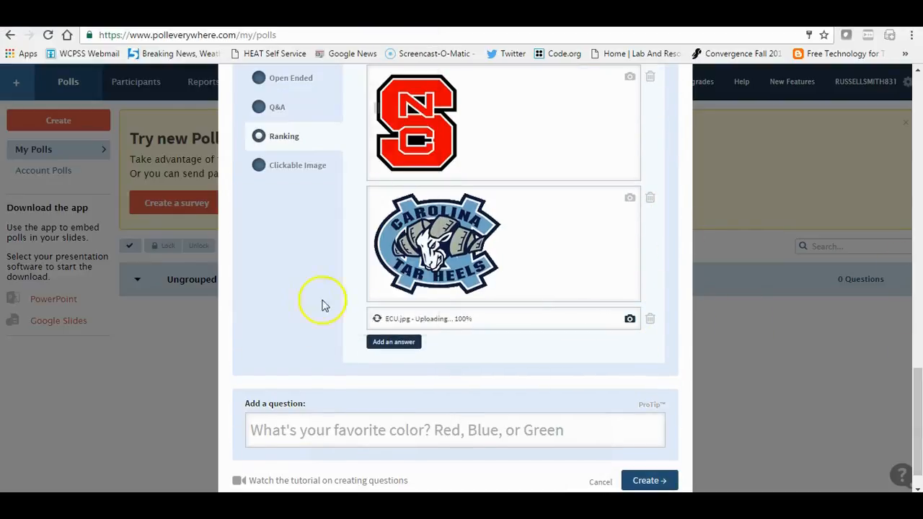
Add fourth and fifth ranking answers with the Wake Forest and Duke logos.
scroll(909, 439, down, 2)
click(391, 304)
click(628, 311)
click(154, 252)
click(313, 305)
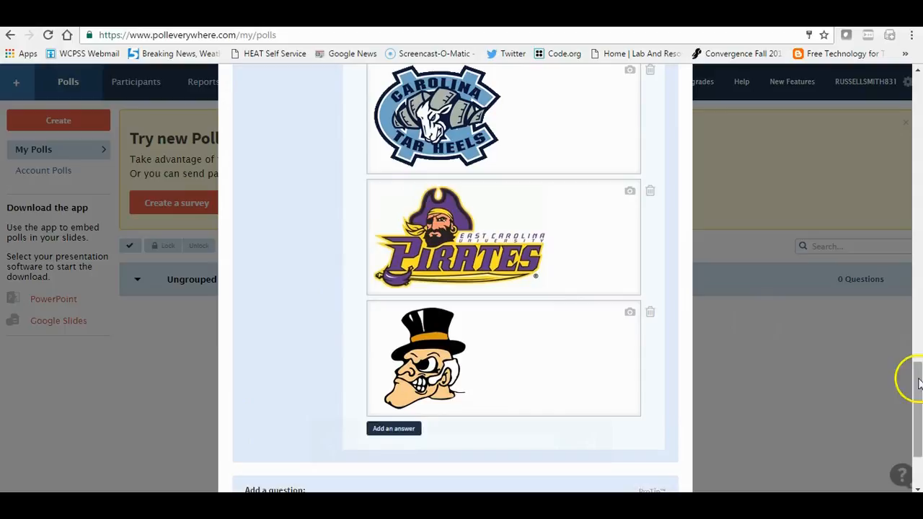
click(393, 428)
click(629, 432)
click(154, 103)
click(313, 305)
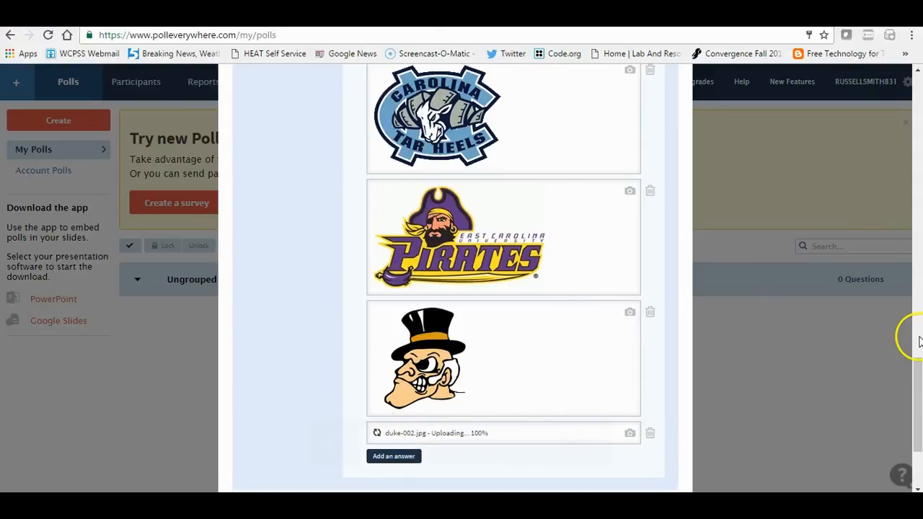
Replace 'ACC' with 'college' in the ranking question text.
scroll(910, 364, down, 3)
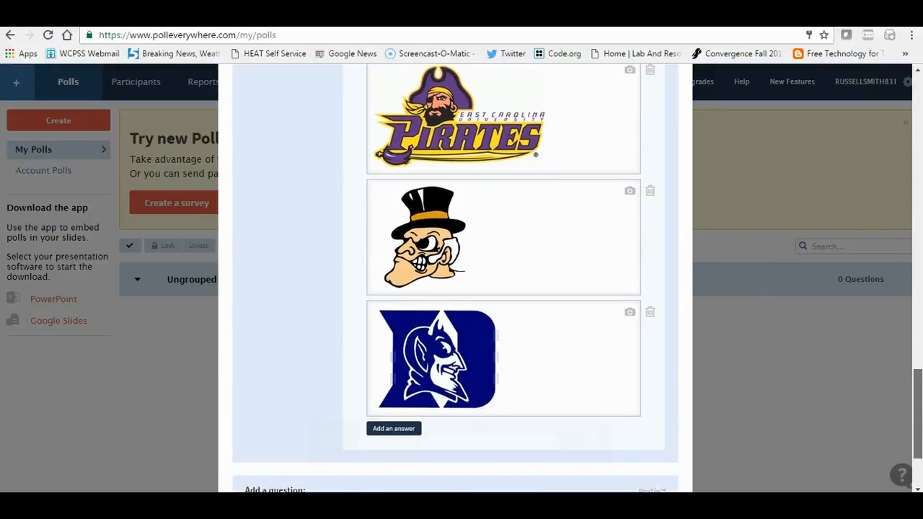
scroll(455, 278, down, 2)
drag(917, 432, 917, 297)
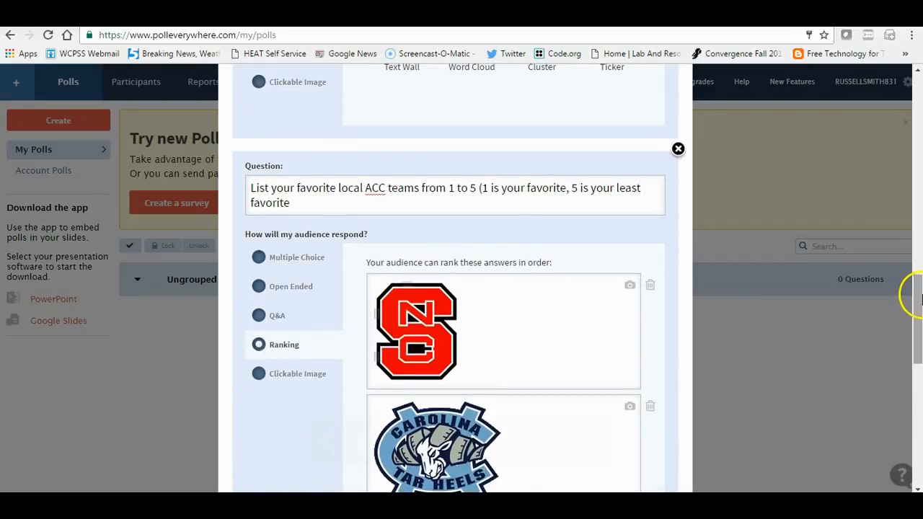
double_click(388, 188)
key(BackSpace)
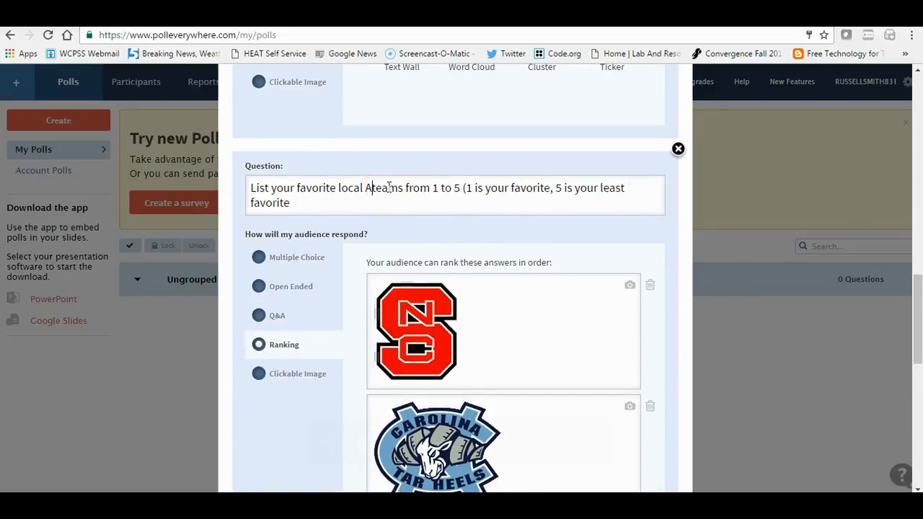
text(college)
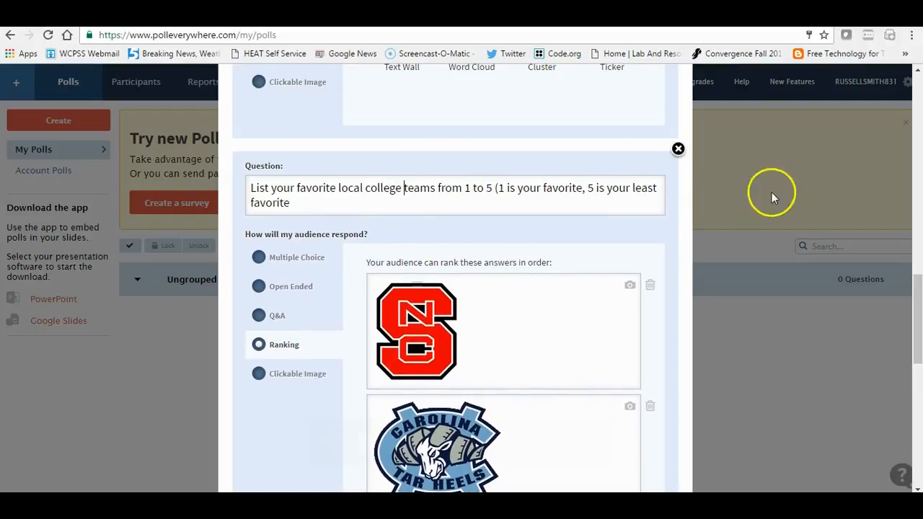
drag(916, 289, 919, 439)
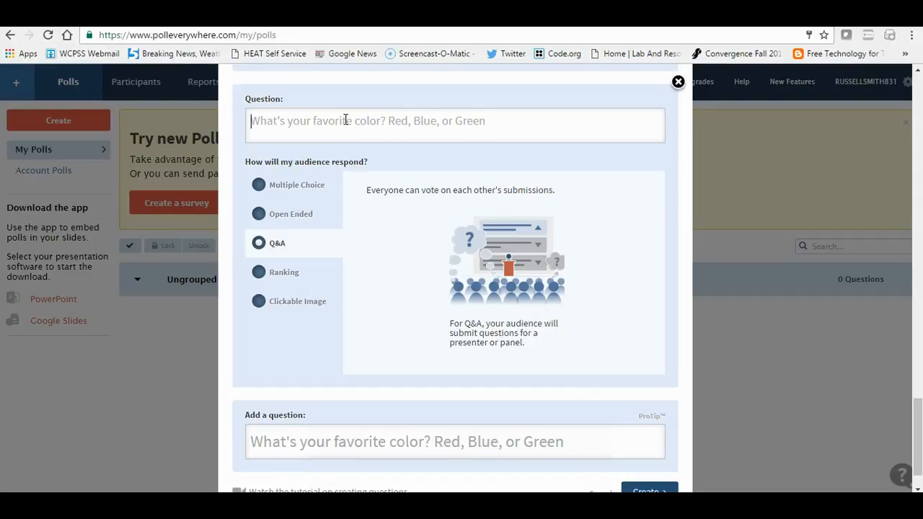
Word the Q&A question 'What are the most important qualities of being an effective teacher?'.
text(What are the most important qualities of being an )
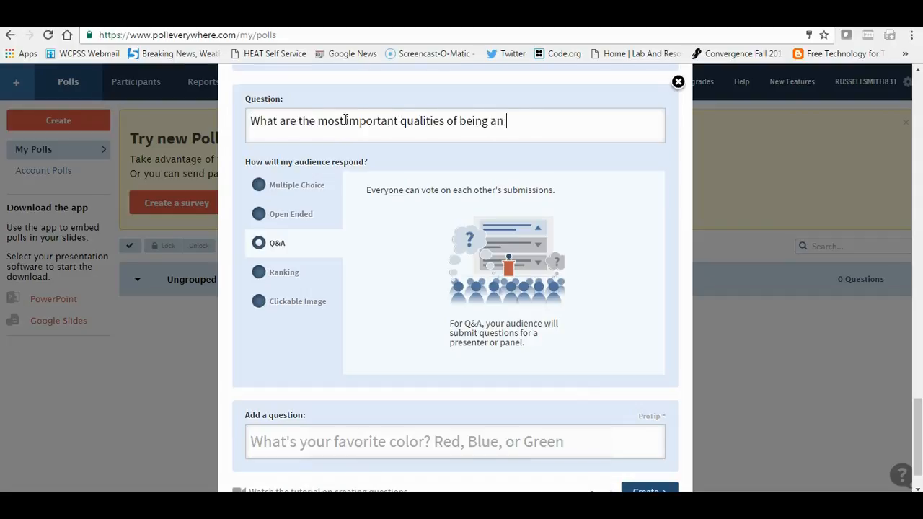
text(effective teacher?)
scroll(886, 361, down, 1)
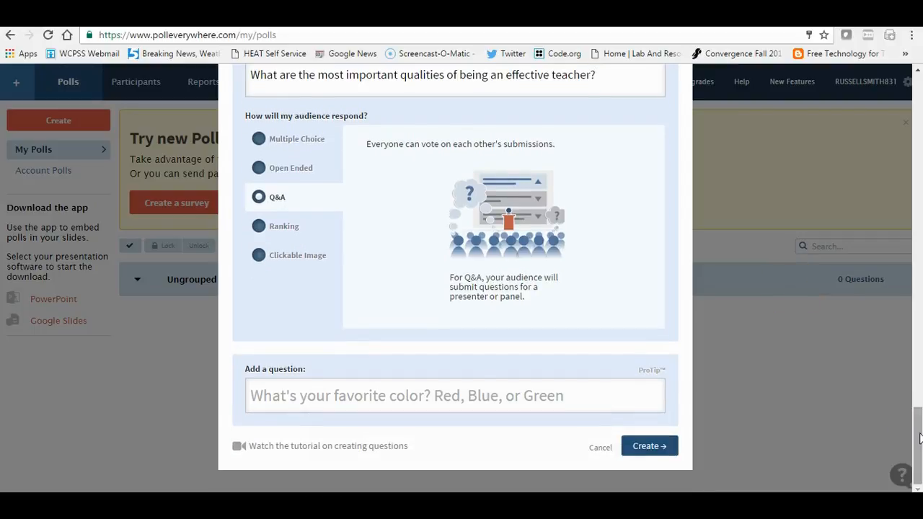
click(513, 393)
Add the Clickable Image question 'In what area of the world were you born? Click on the map'.
text(What region is)
key(BackSpace)
key(BackSpace)
key(BackSpace)
key(BackSpace)
key(BackSpace)
key(BackSpace)
key(BackSpace)
key(BackSpace)
key(BackSpace)
key(BackSpace)
key(BackSpace)
key(BackSpace)
key(BackSpace)
key(BackSpace)
text(What area of the world we)
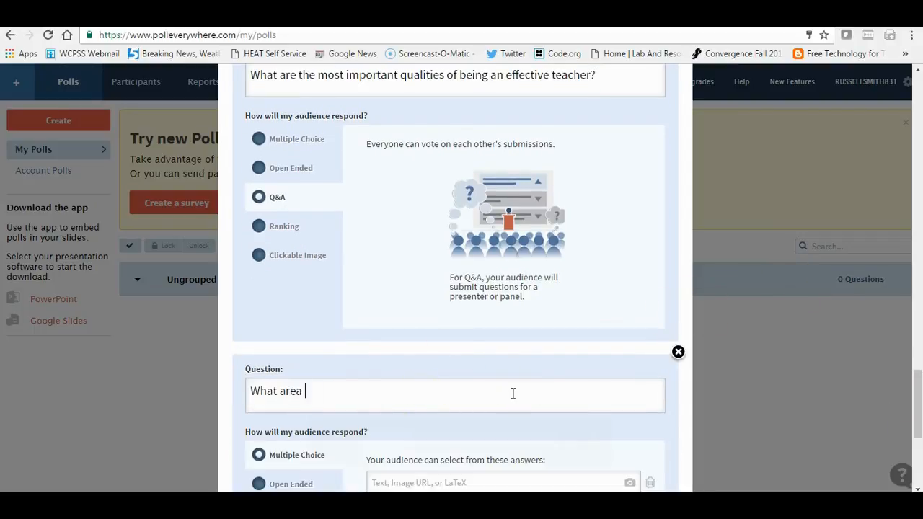
text(re you born?)
click(262, 391)
key(BackSpace)
text(In w)
drag(917, 404, 919, 422)
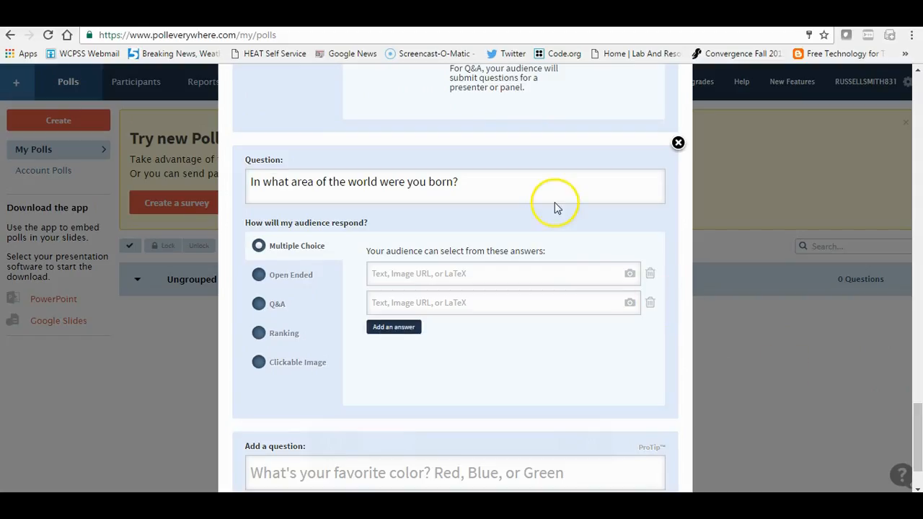
text(Click on the map)
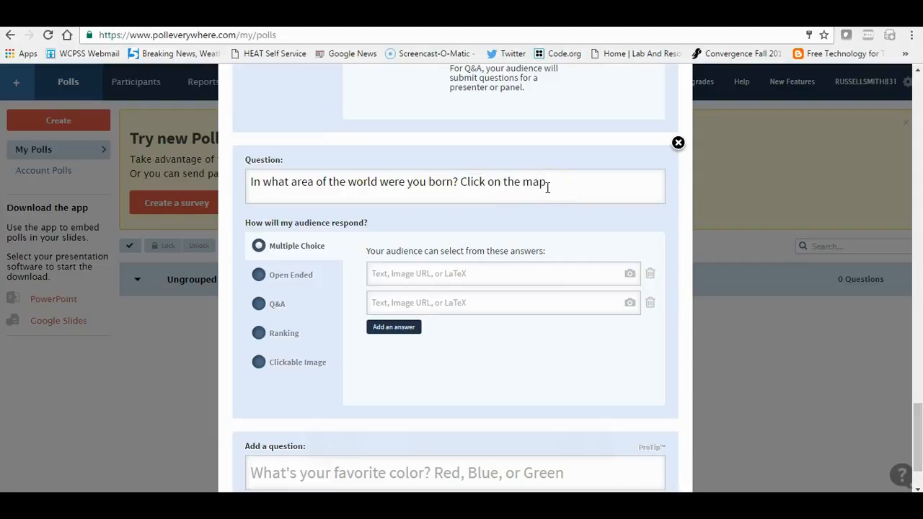
click(285, 366)
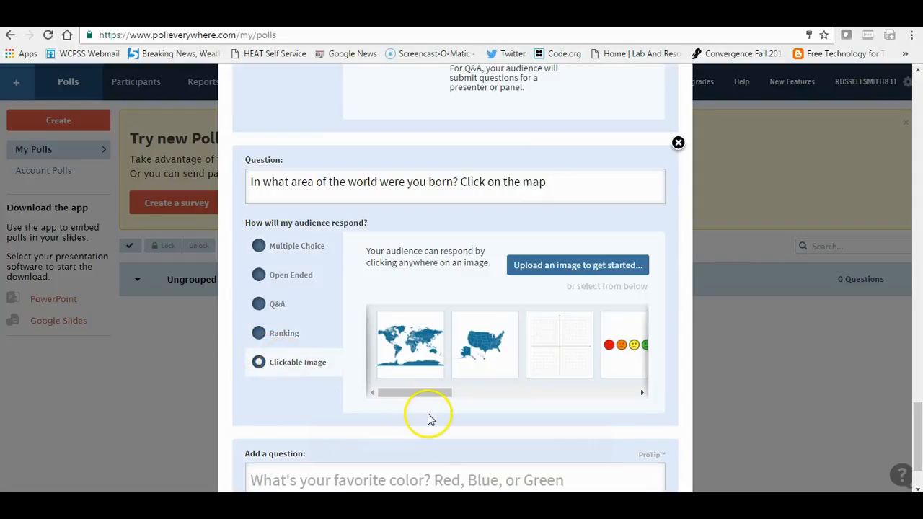
Pick the world map from the image carousel for the birthplace question.
drag(426, 398, 373, 408)
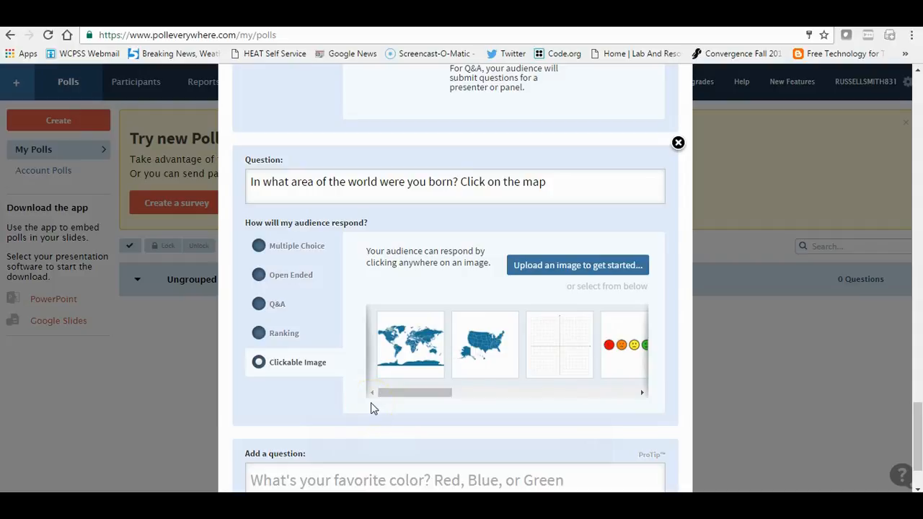
click(383, 381)
drag(912, 408, 920, 440)
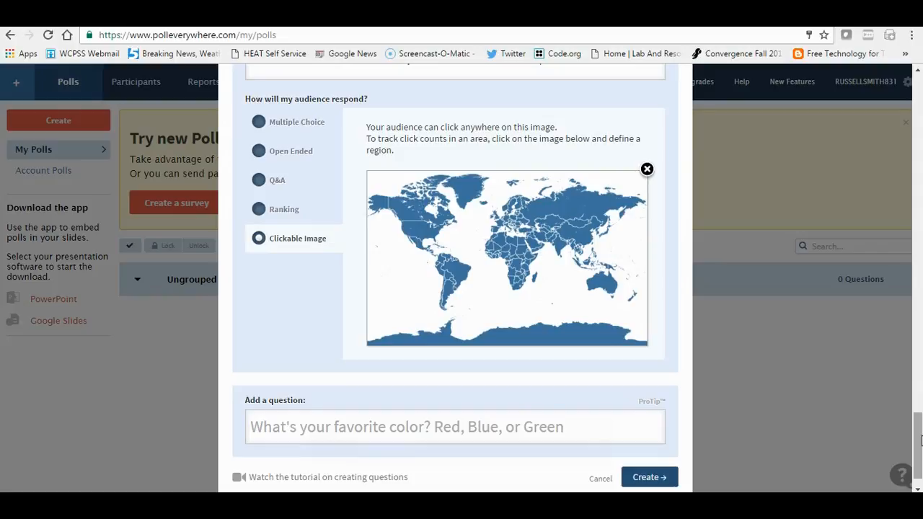
Add a map region sized over North America and name it 'North America'.
click(390, 196)
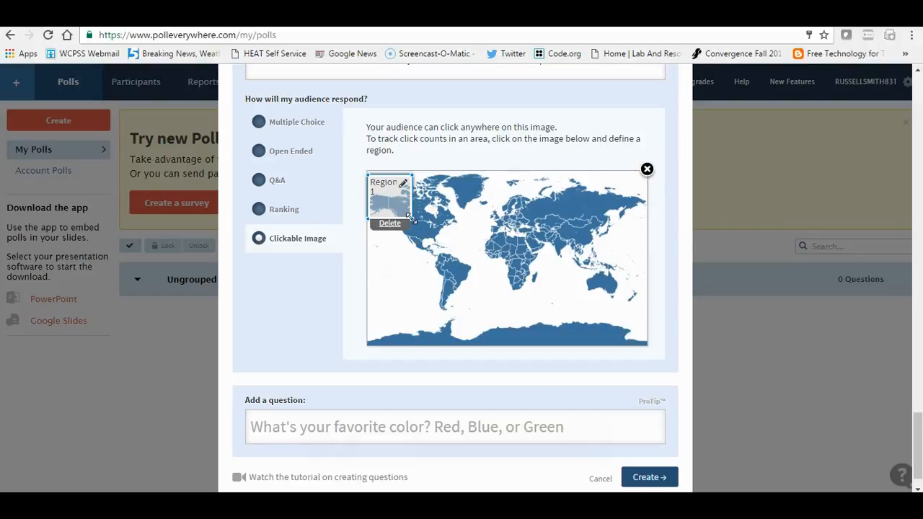
drag(412, 217, 461, 267)
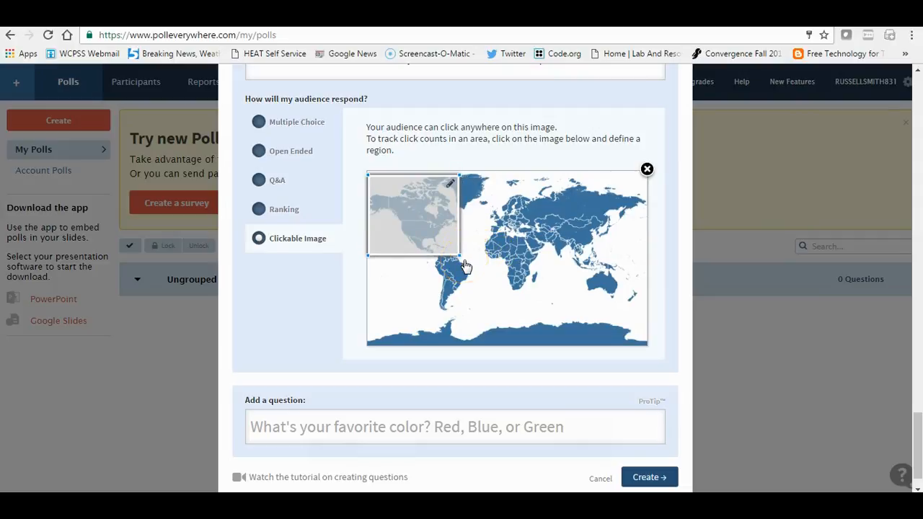
click(449, 184)
key(BackSpace)
key(BackSpace)
key(BackSpace)
key(BackSpace)
key(BackSpace)
key(BackSpace)
key(BackSpace)
key(BackSpace)
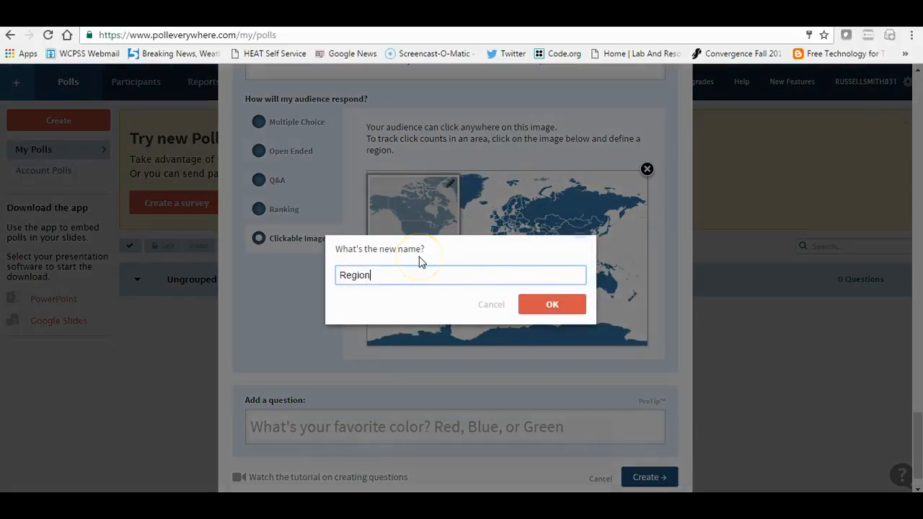
text(North America)
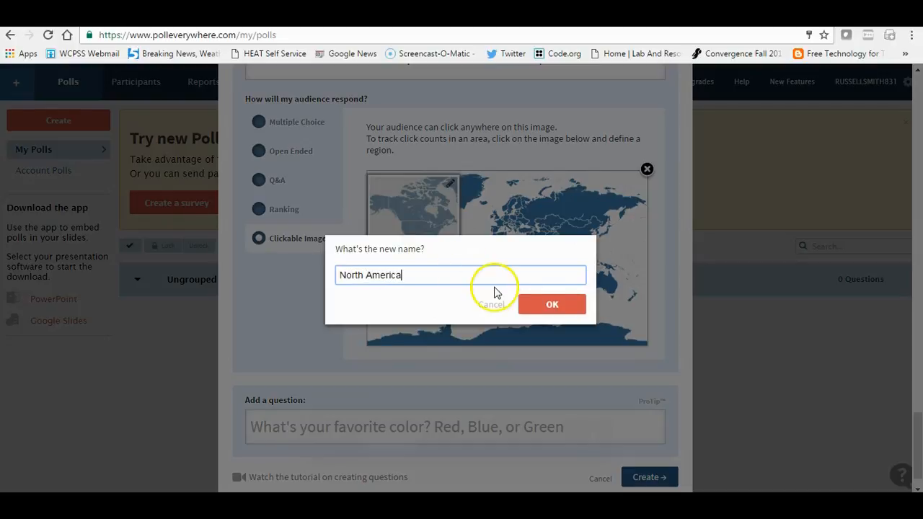
click(545, 305)
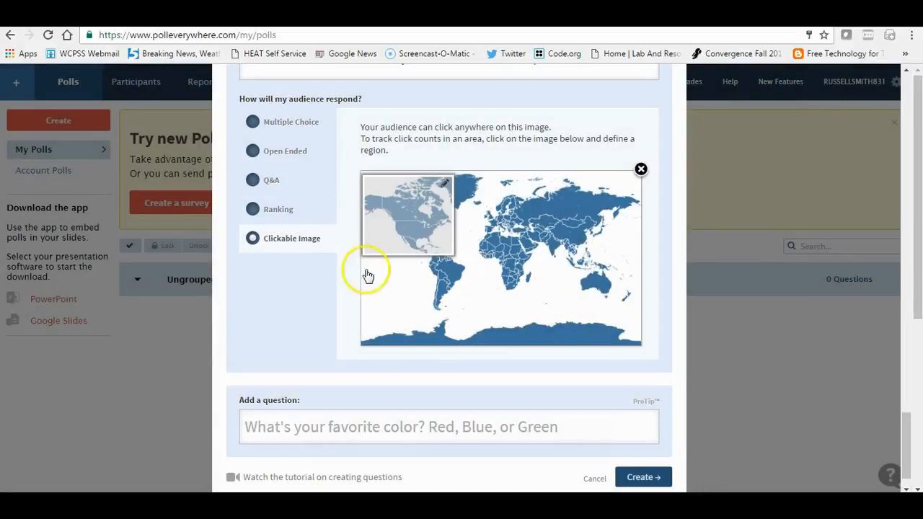
Add a 'South America' region over South America, then create all the new questions.
click(441, 271)
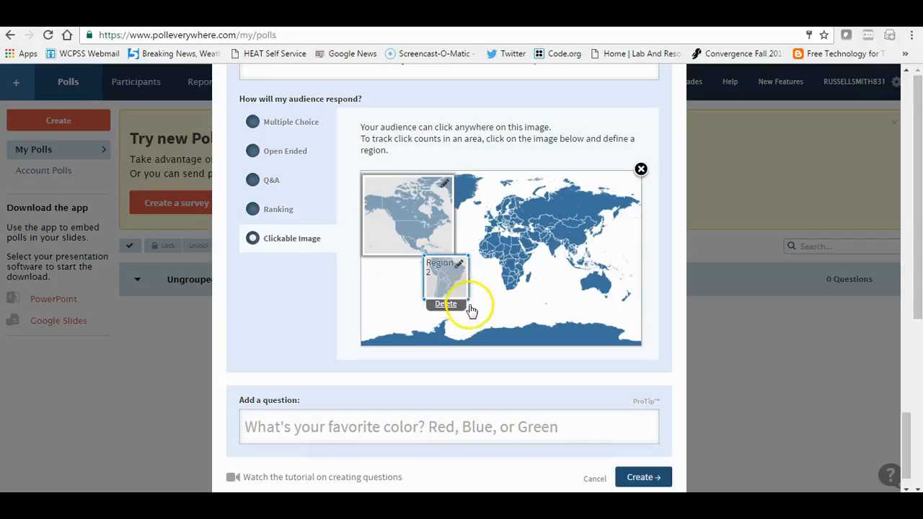
drag(470, 307, 486, 325)
mouse_move(468, 281)
mouse_down()
mouse_move(451, 273)
mouse_move(460, 273)
mouse_up()
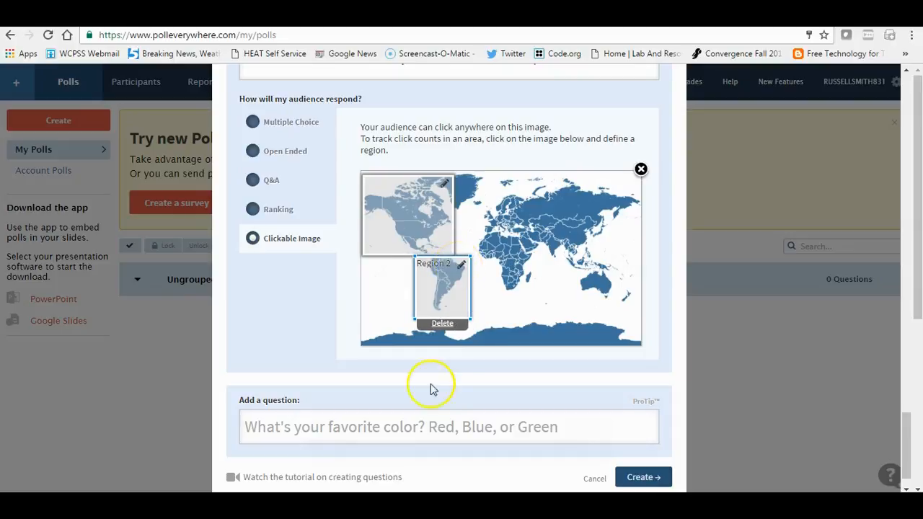
click(462, 264)
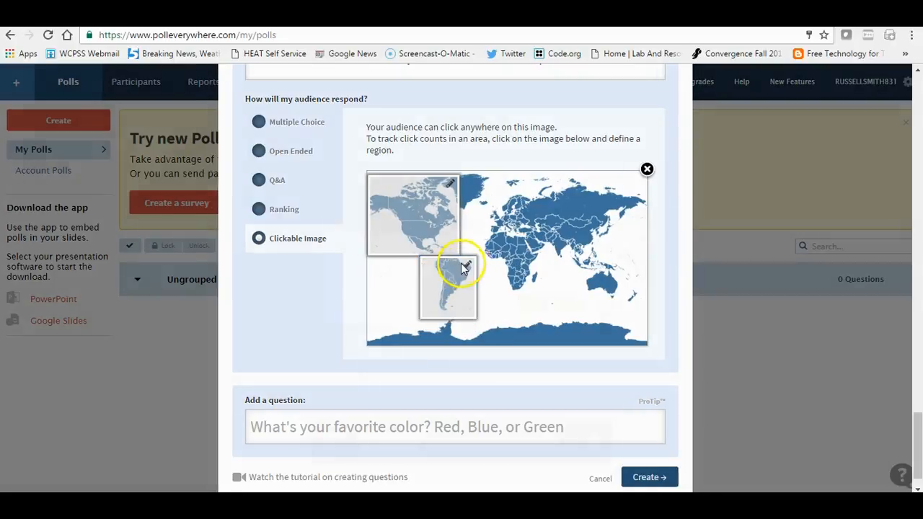
key(BackSpace)
key(BackSpace)
key(BackSpace)
key(BackSpace)
key(BackSpace)
key(BackSpace)
key(BackSpace)
key(BackSpace)
text(South America)
click(400, 280)
click(546, 305)
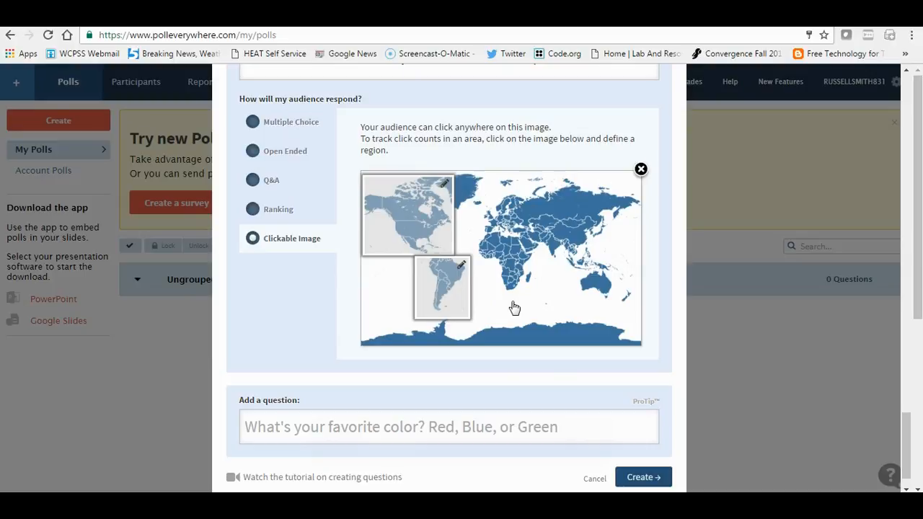
click(642, 467)
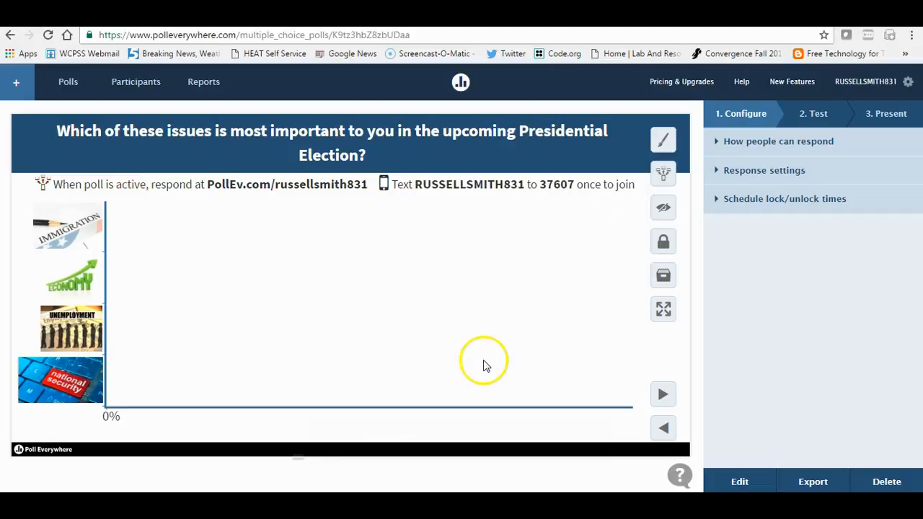
Open the election-issues poll's PollEv.com response link.
click(218, 198)
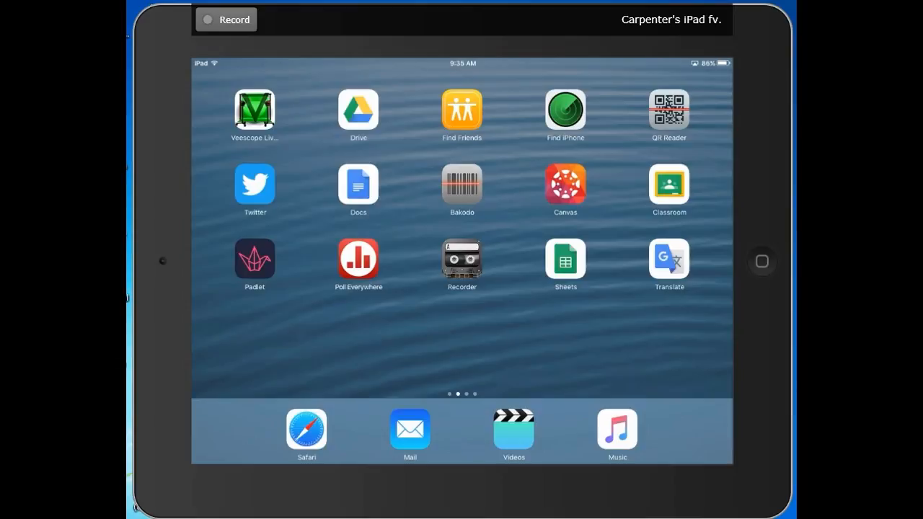
In the iPad Poll Everywhere app, join as a participant by entering the presenter's username.
click(358, 259)
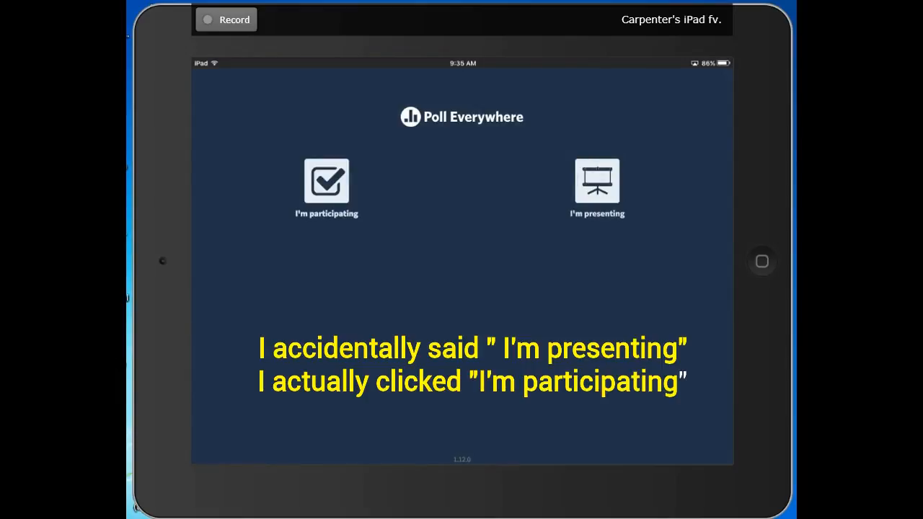
click(326, 181)
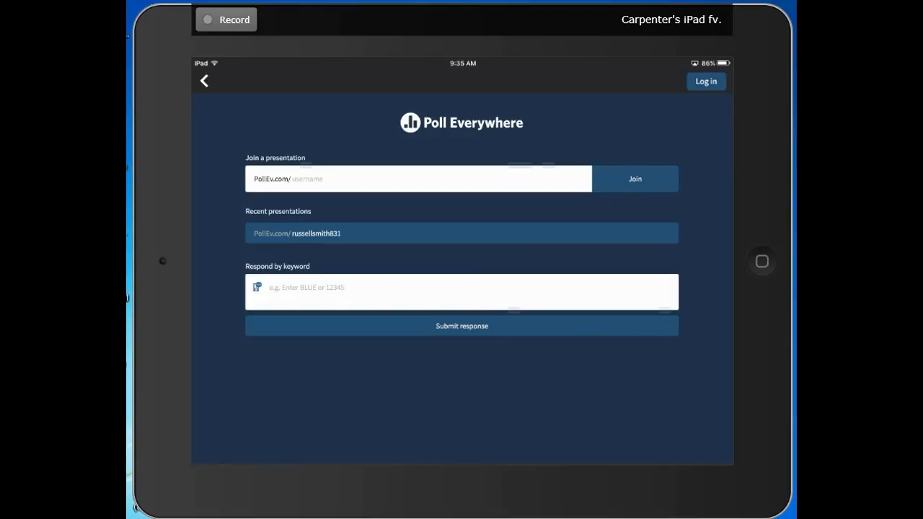
click(309, 179)
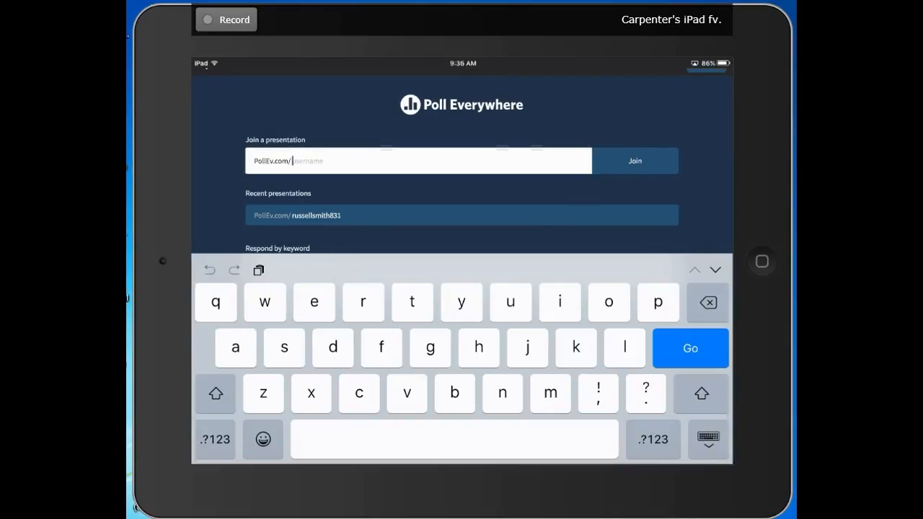
text(russellsmith)
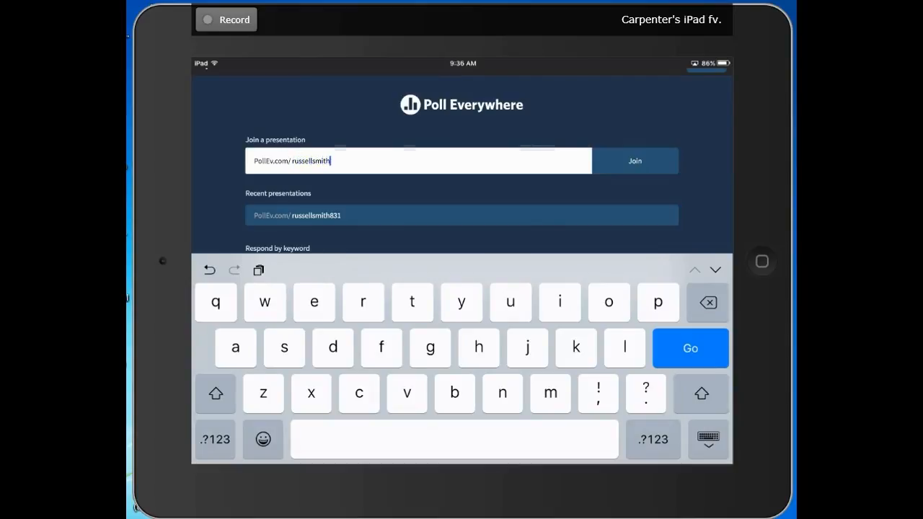
click(215, 439)
text(831)
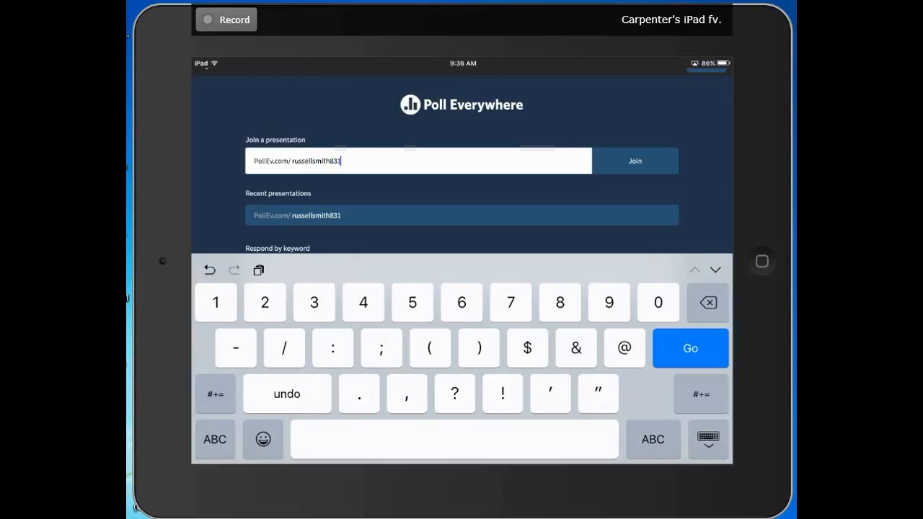
key(Return)
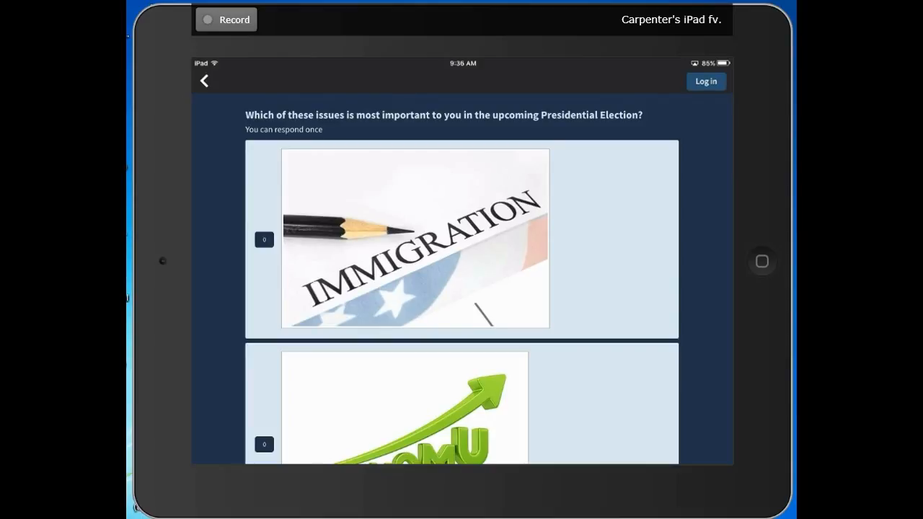
Scroll up and down through the election issues poll and the inspirational-person question.
scroll(461, 278, down, 3)
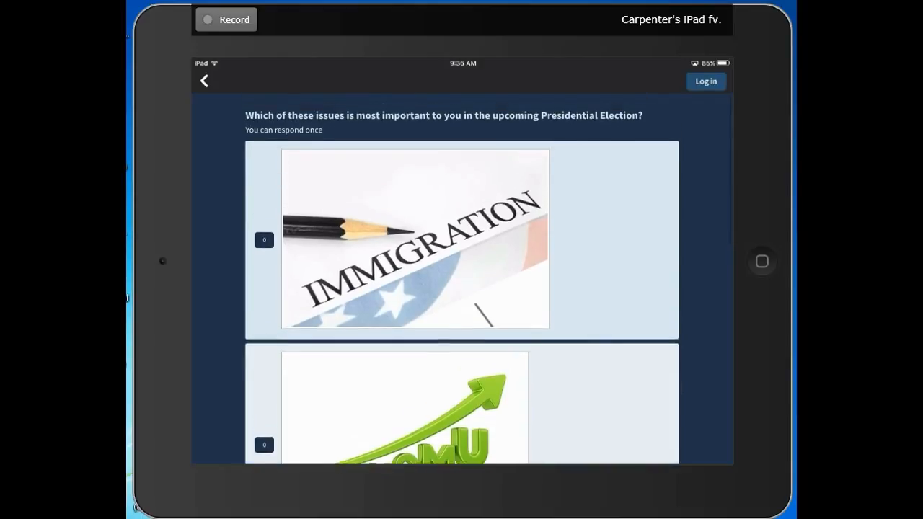
scroll(462, 278, down, 4)
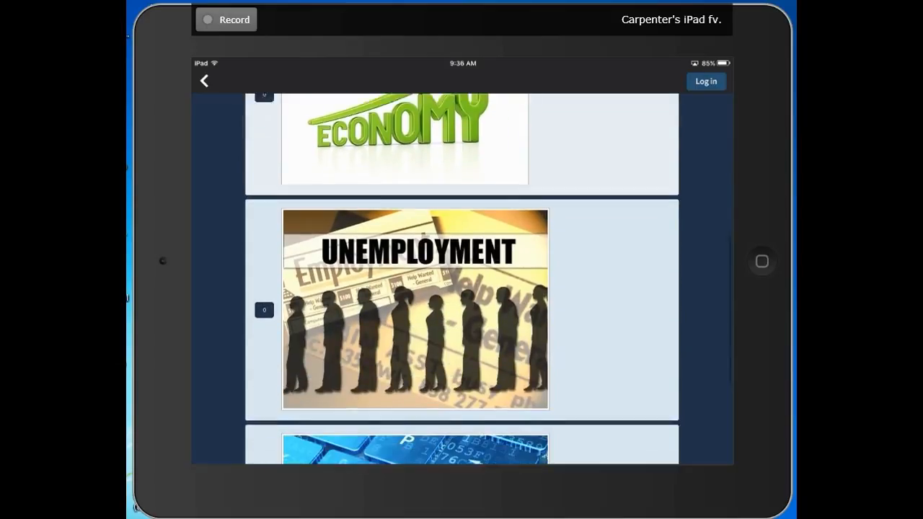
scroll(461, 278, up, 4)
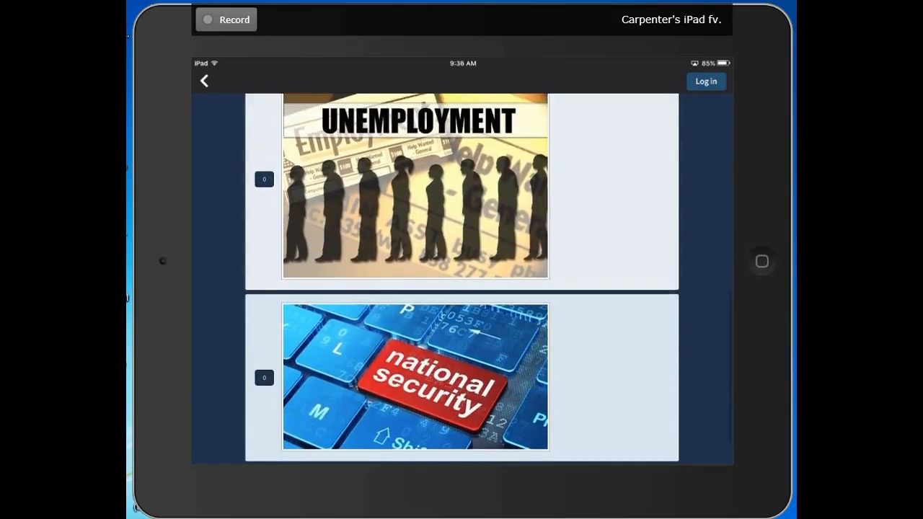
scroll(461, 278, up, 1)
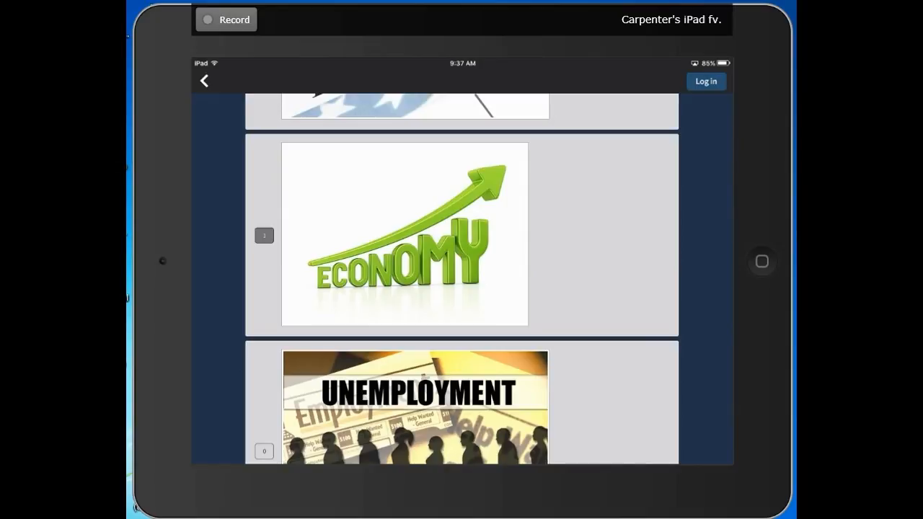
scroll(461, 278, down, 5)
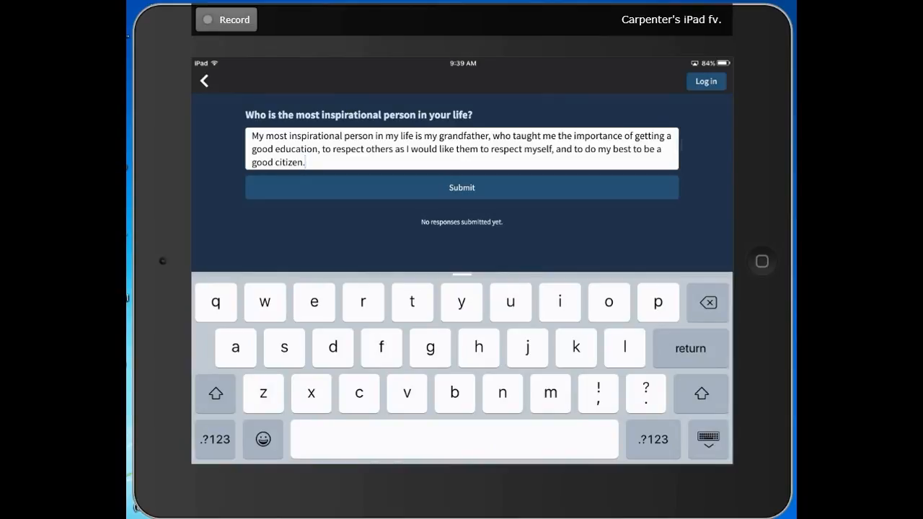
Submit the answer about a grandfather who taught education, respect and good citizenship.
key(Return)
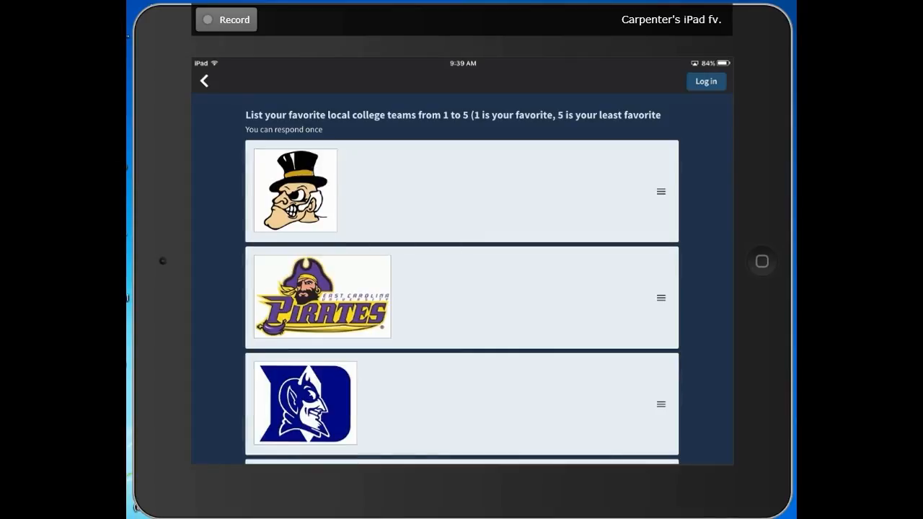
Reorder the teams to NC State, Duke, Wake Forest, Pirates, then Carolina.
scroll(461, 279, down, 5)
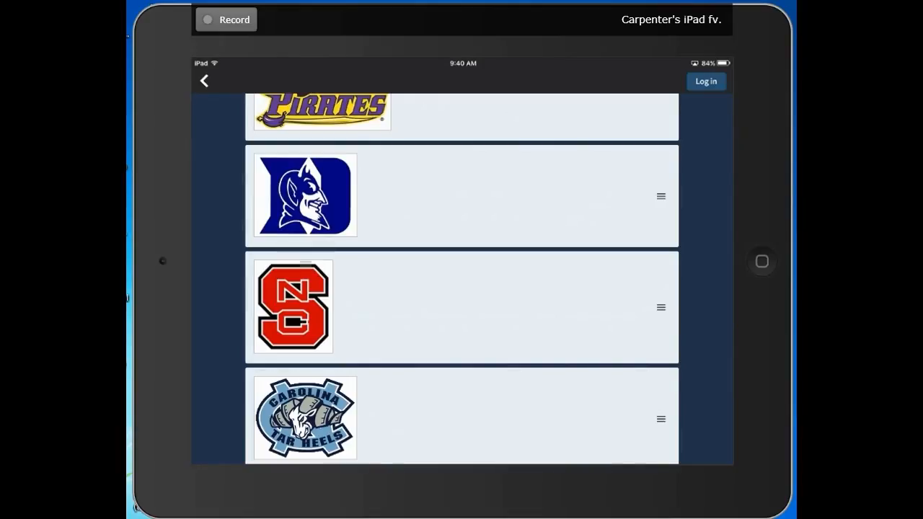
click(462, 308)
drag(660, 310, 661, 95)
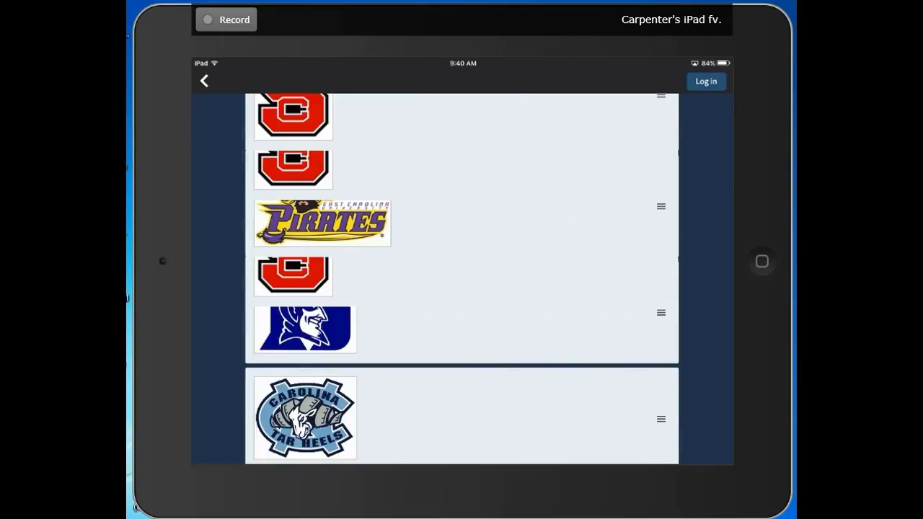
drag(661, 312, 660, 259)
drag(661, 259, 661, 206)
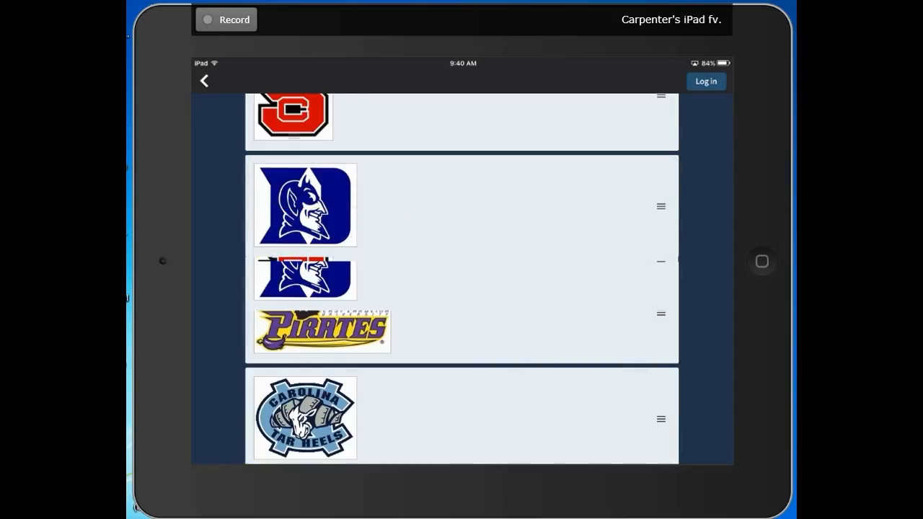
scroll(461, 278, down, 2)
scroll(461, 278, up, 5)
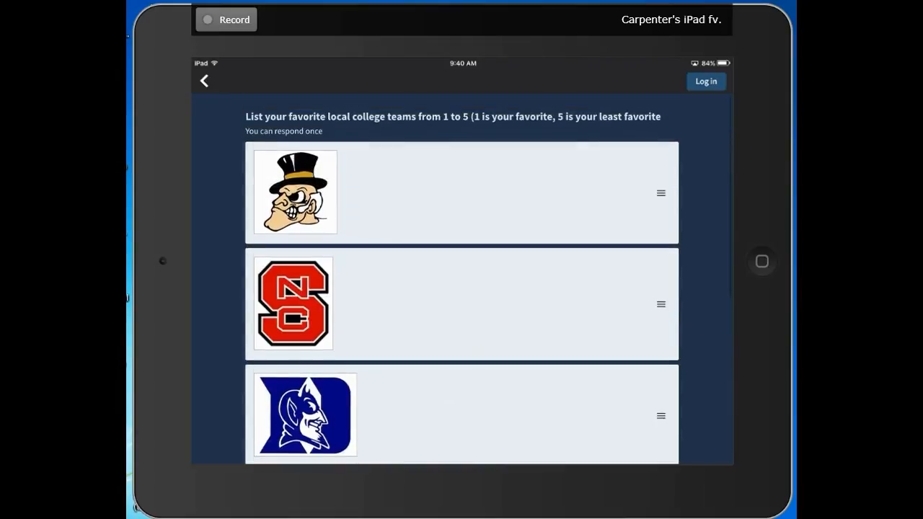
drag(661, 302, 661, 173)
drag(662, 413, 661, 270)
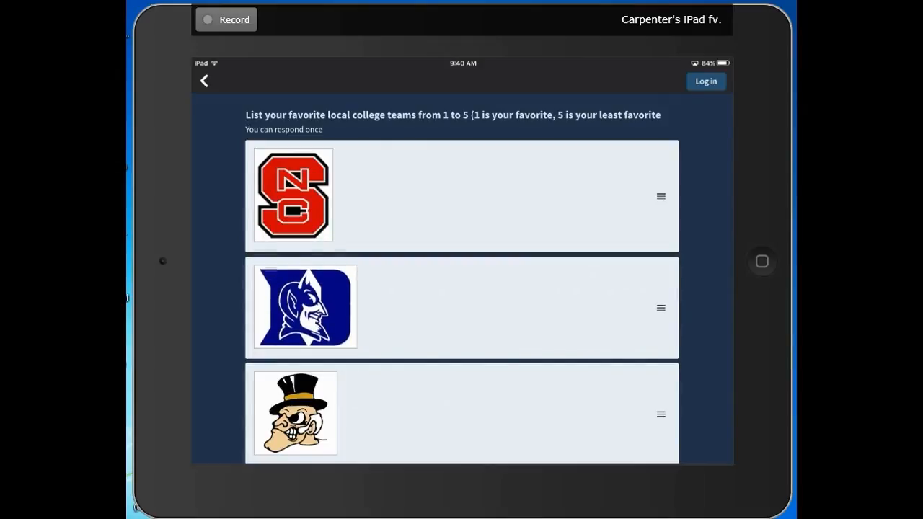
Submit the college team ranking and continue to the effective teacher question.
scroll(461, 279, down, 3)
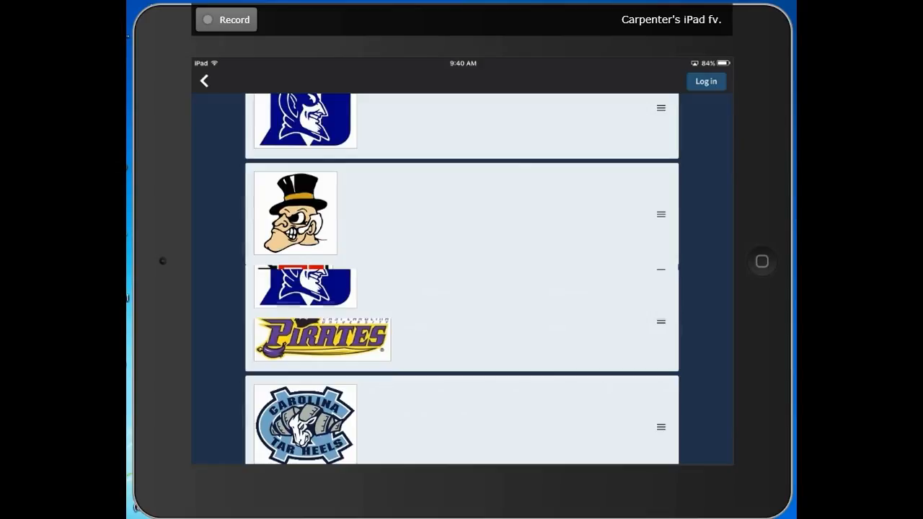
scroll(461, 279, down, 2)
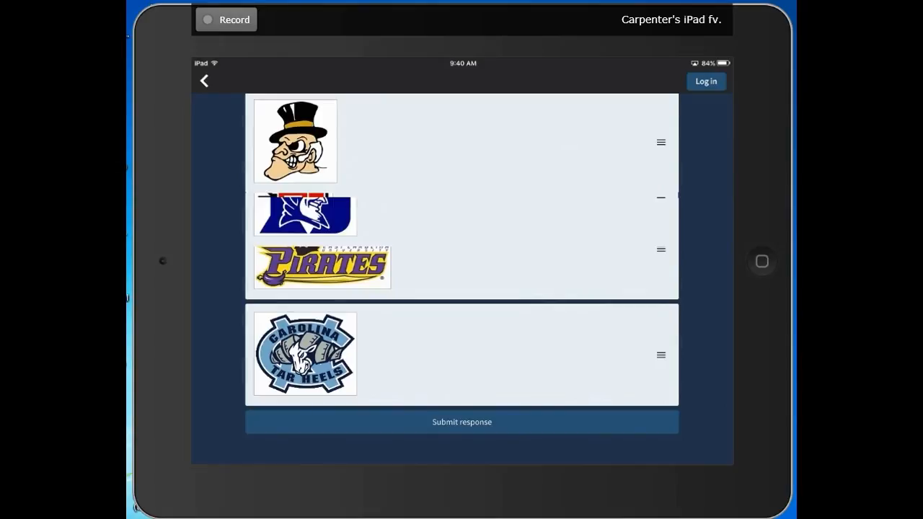
click(462, 422)
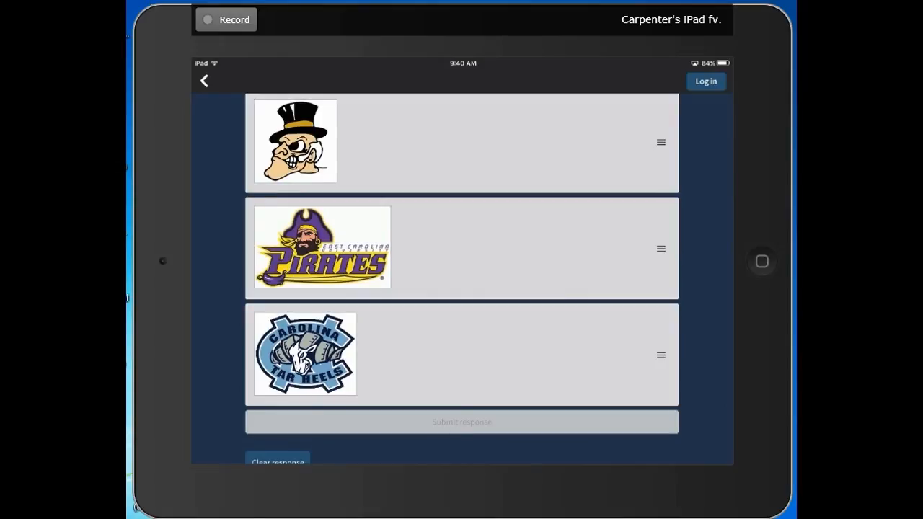
scroll(462, 278, down, 1)
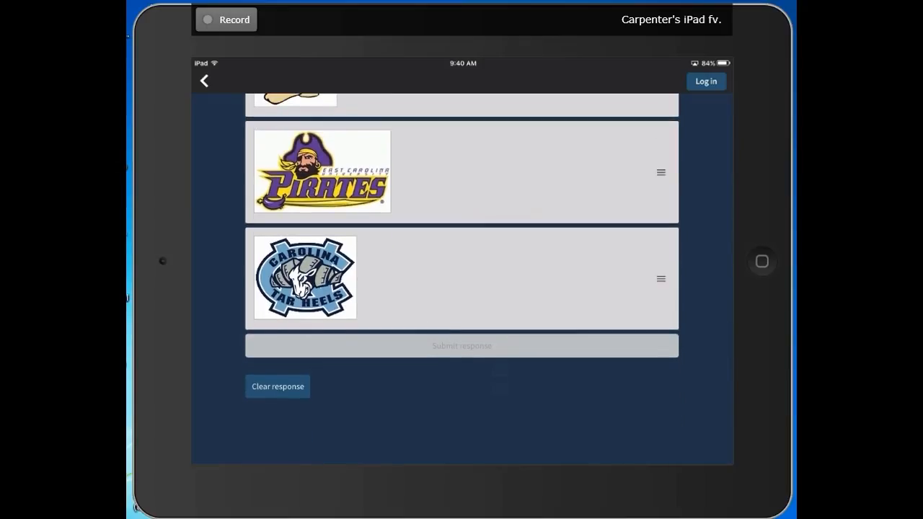
scroll(461, 278, up, 5)
scroll(461, 278, down, 5)
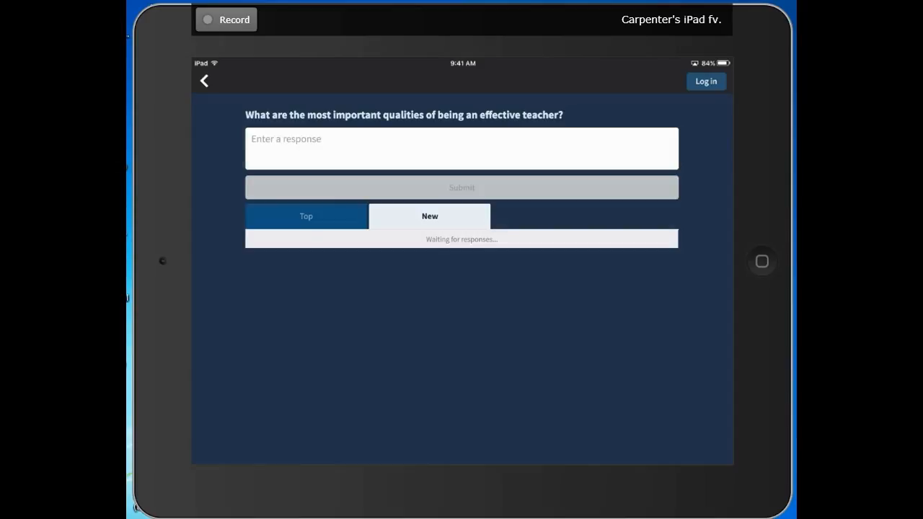
Submit an answer on effective teacher qualities and load it into the response list.
click(462, 149)
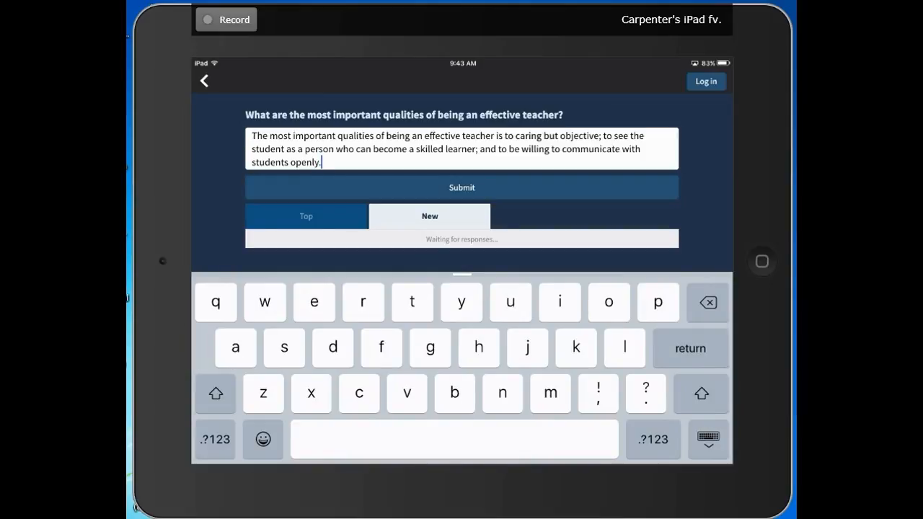
click(461, 188)
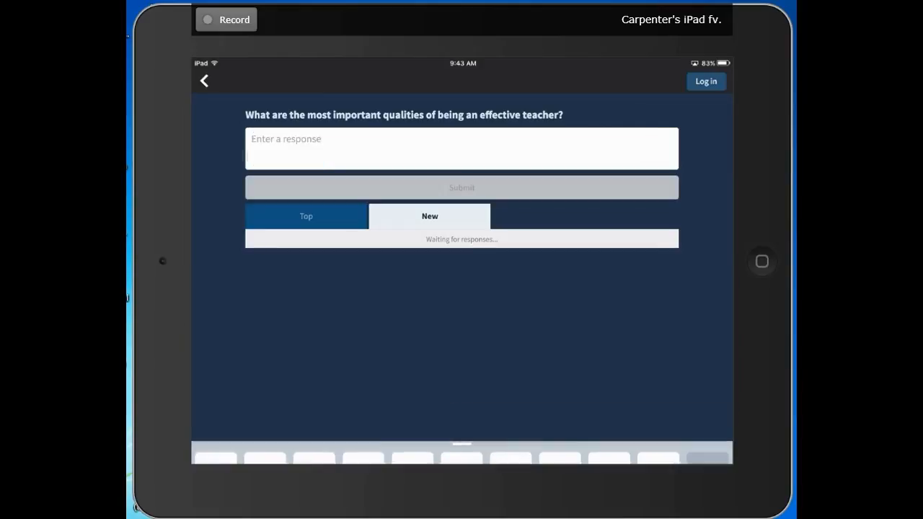
click(462, 239)
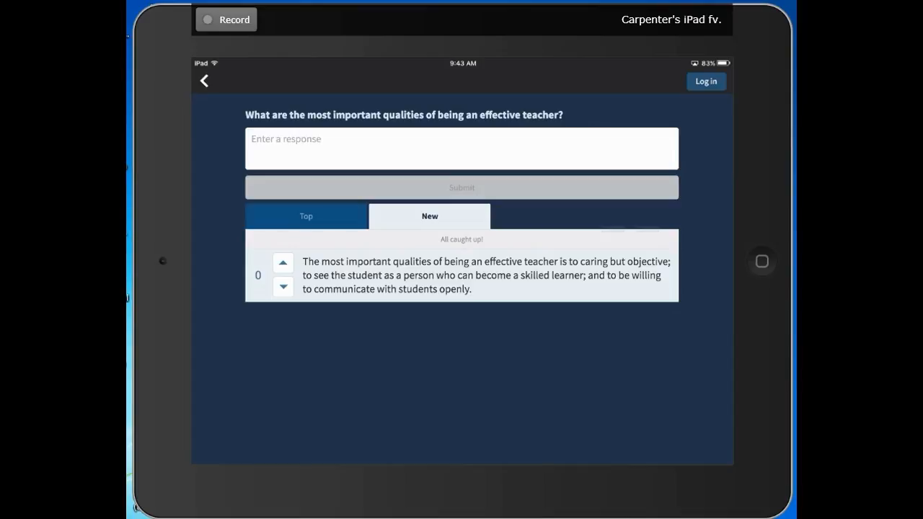
Toggle the response's vote ending on an upvote, then pin the UK as birthplace.
click(283, 264)
click(283, 263)
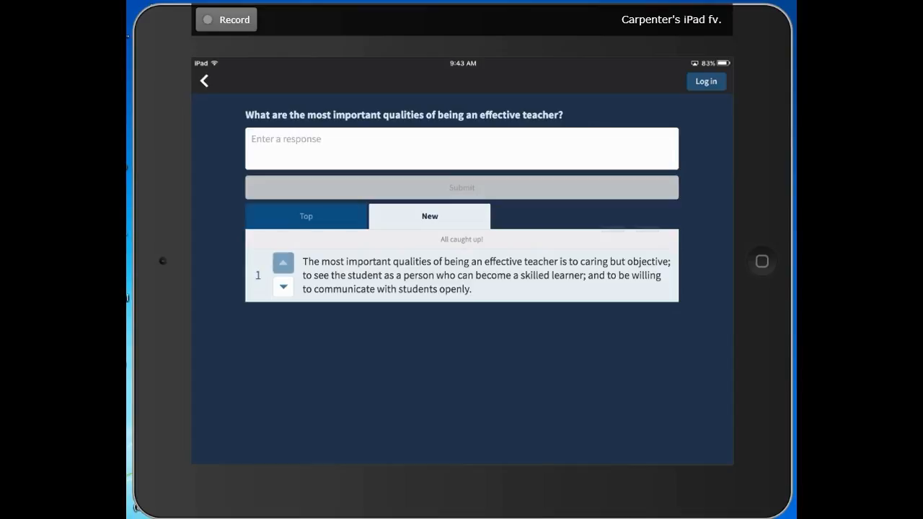
click(283, 263)
click(283, 286)
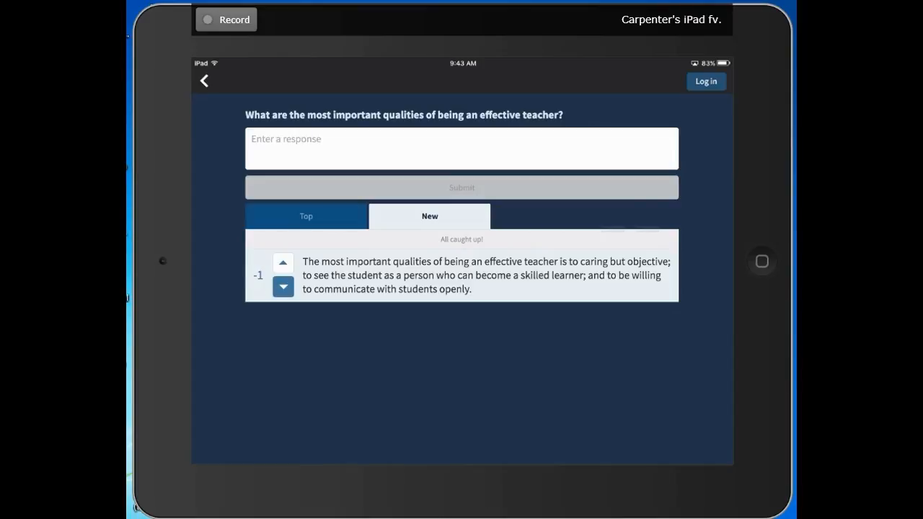
click(283, 264)
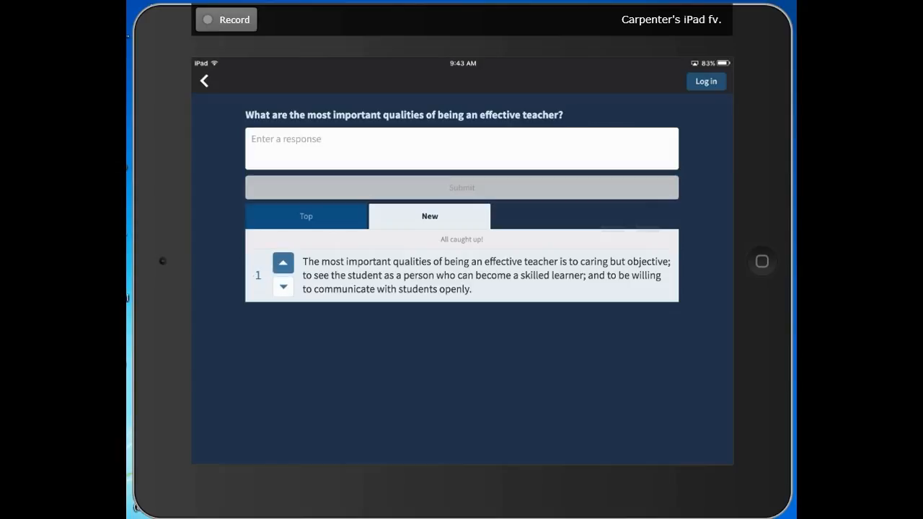
click(283, 287)
click(284, 263)
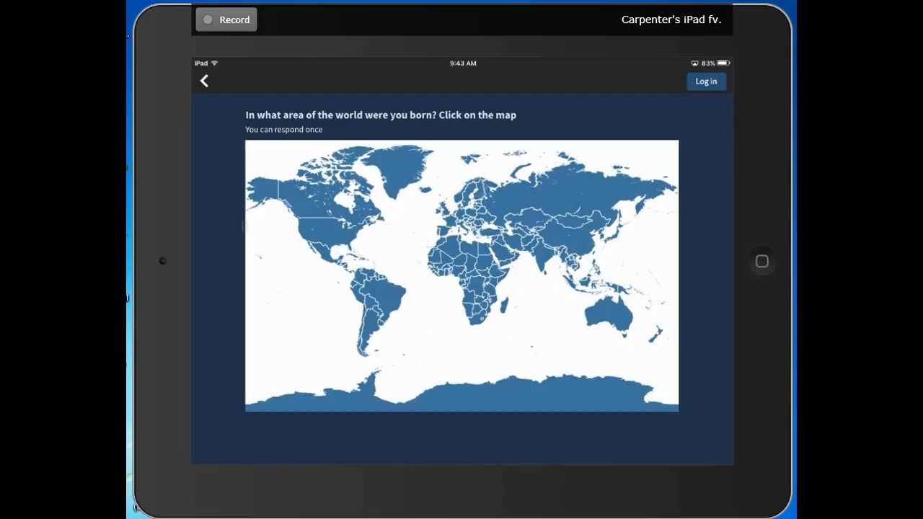
click(442, 207)
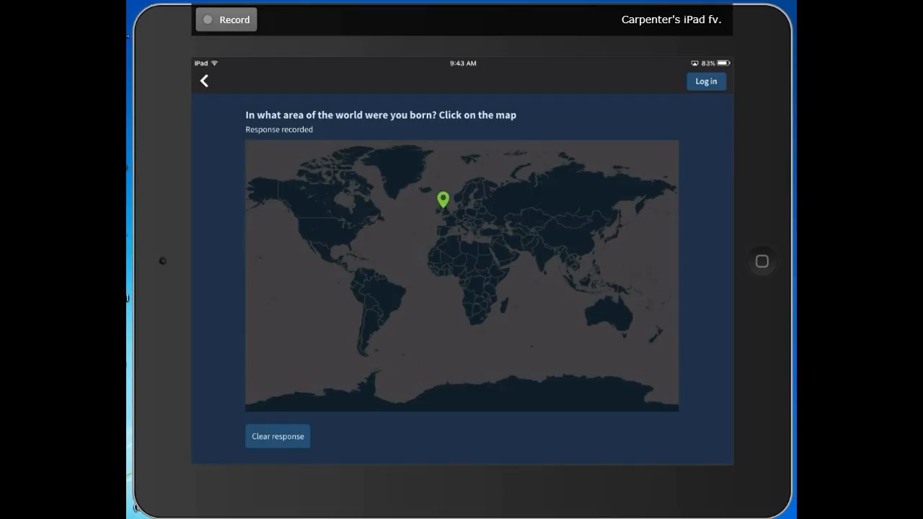
Clear the map answer twice, each time re-pinning a spot near the UK.
click(278, 436)
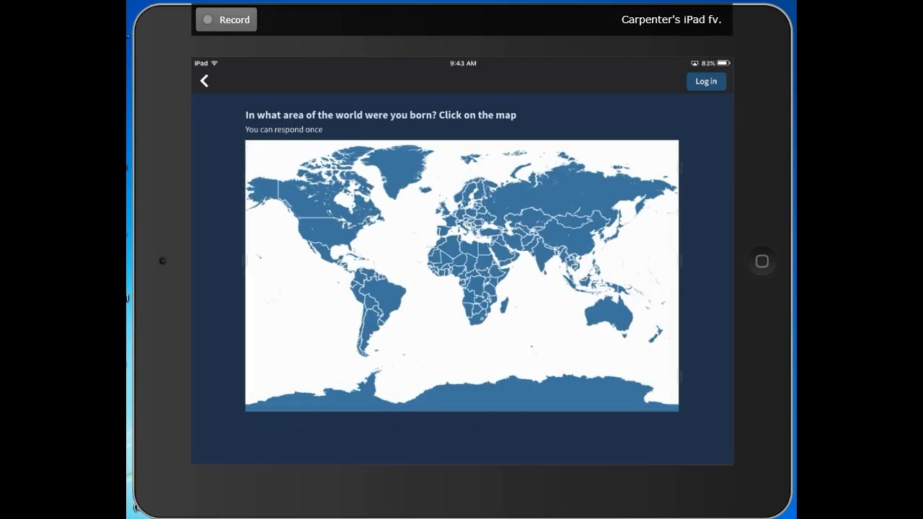
click(452, 206)
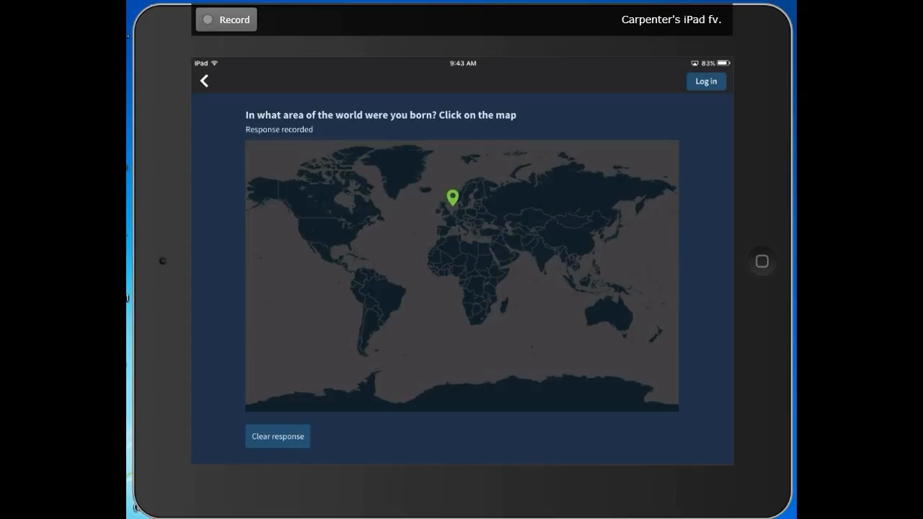
click(277, 436)
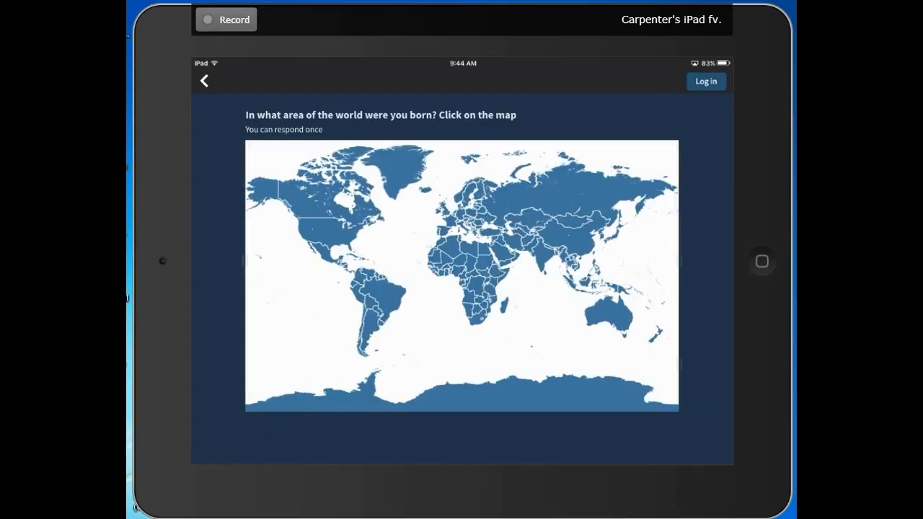
click(445, 211)
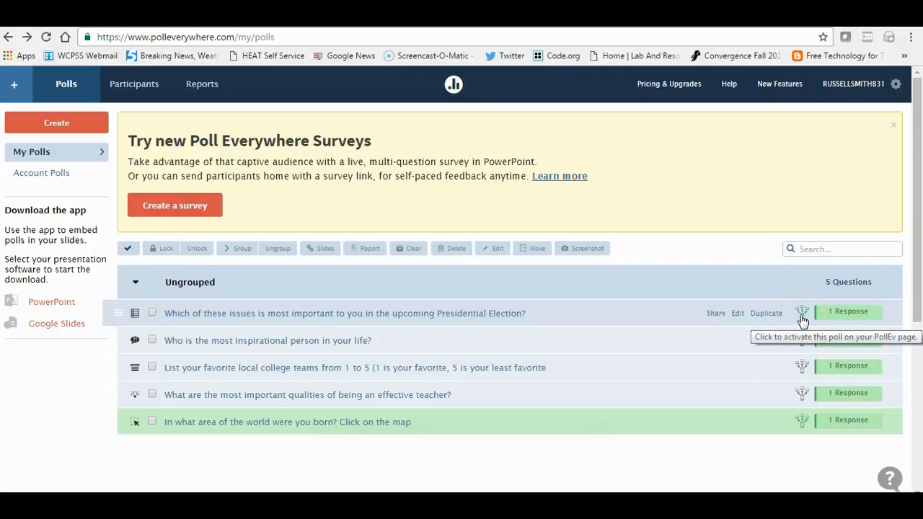
Open the election issues poll results and step forward through the following polls' results.
click(595, 323)
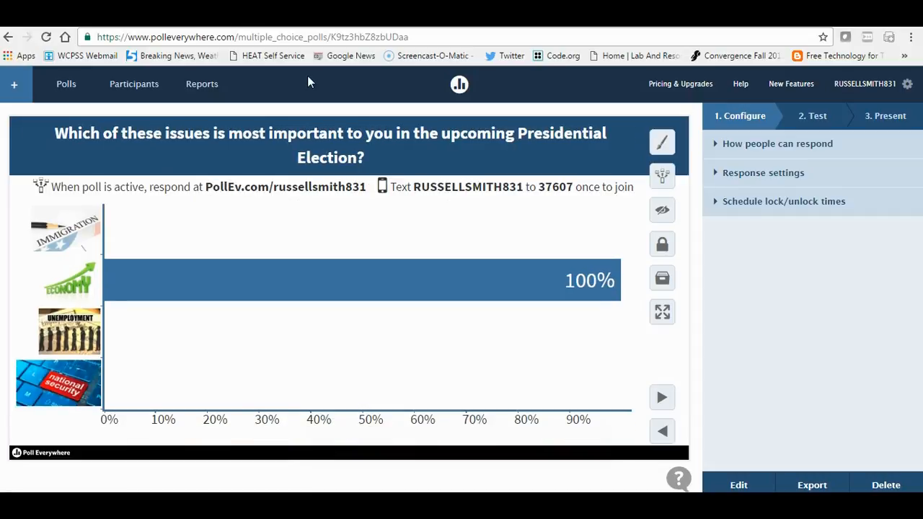
click(123, 105)
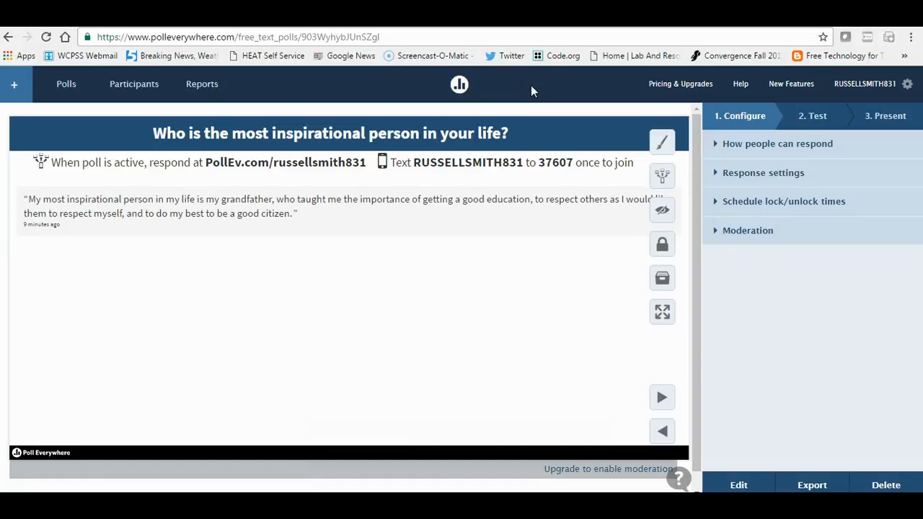
click(8, 37)
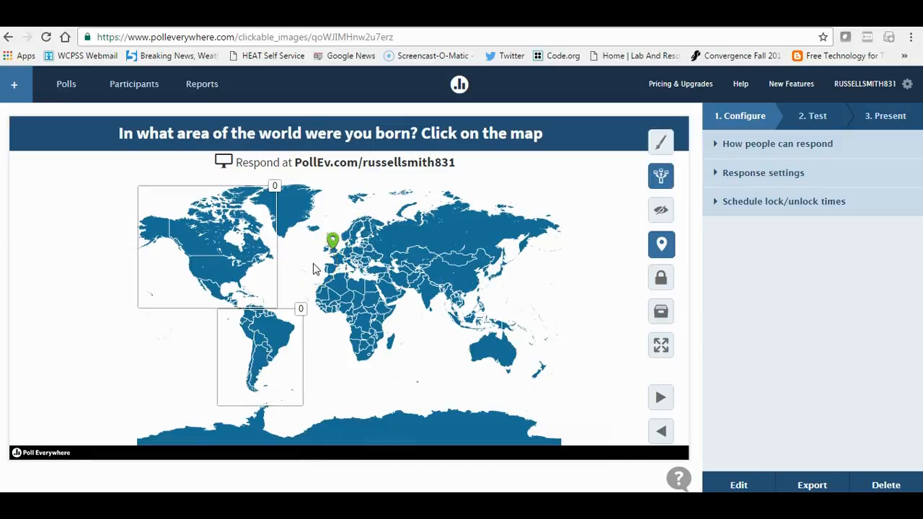
Check Visual settings, then toggle click regions and click markers off and back on.
click(661, 143)
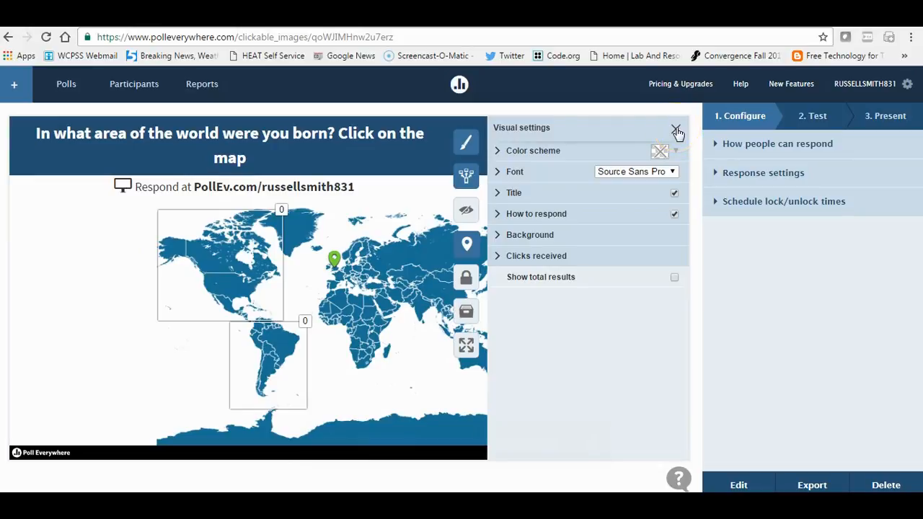
click(676, 131)
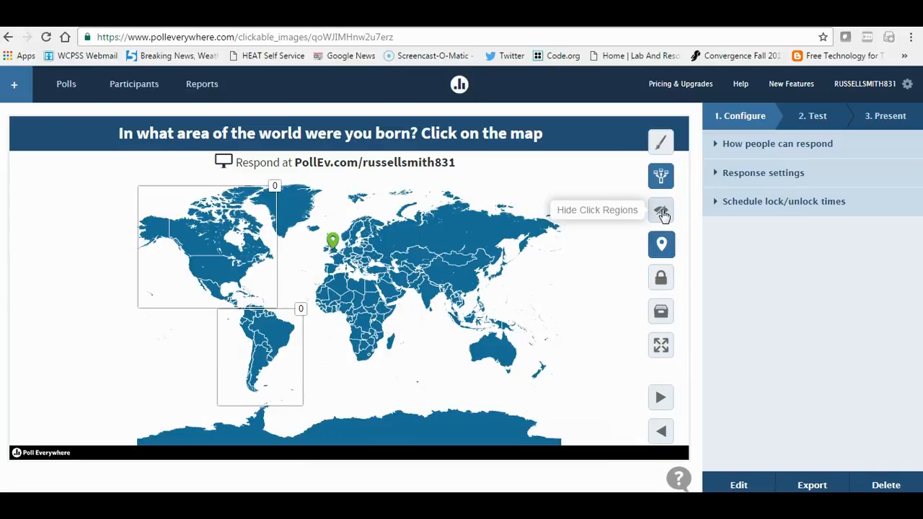
click(662, 213)
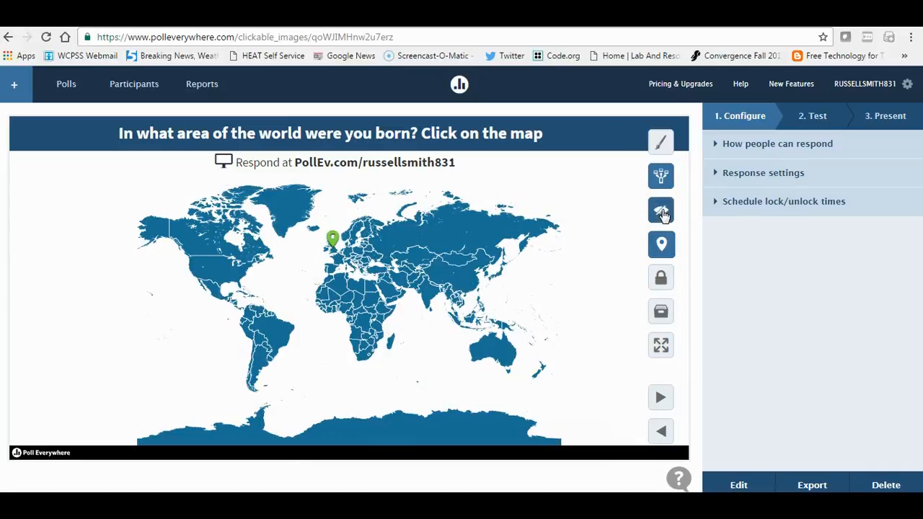
click(663, 215)
click(662, 246)
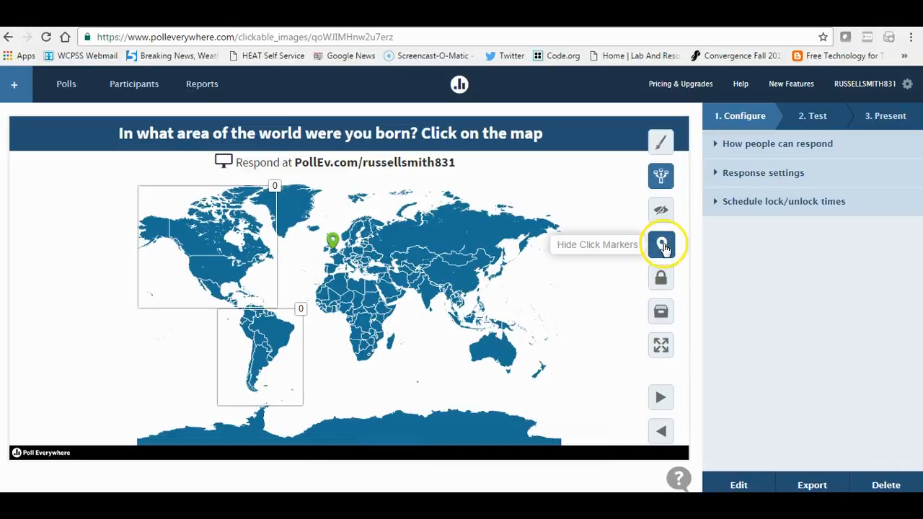
click(664, 248)
click(665, 248)
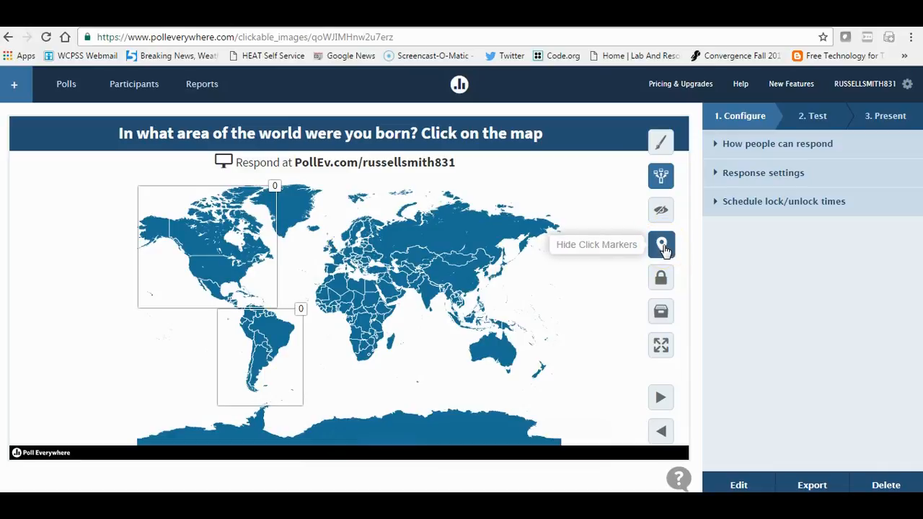
Try the remaining map display options and advance to the election issues poll results.
click(664, 282)
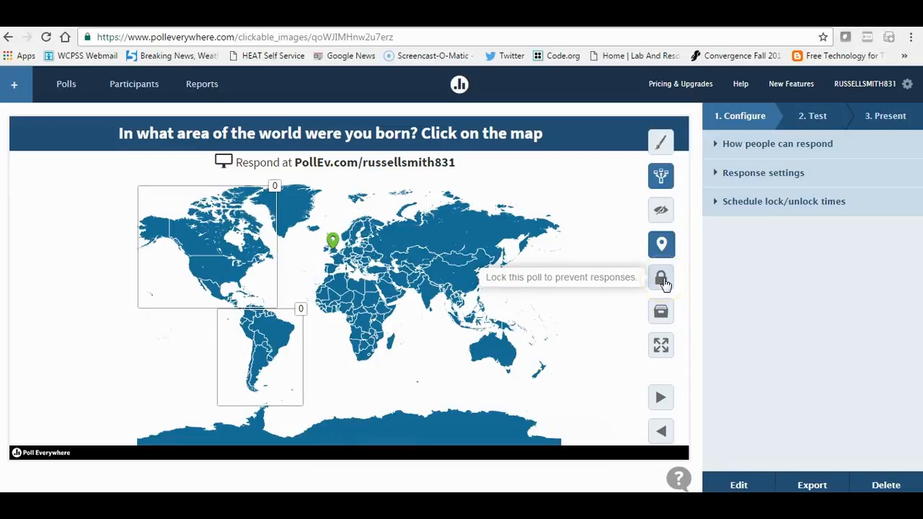
click(662, 313)
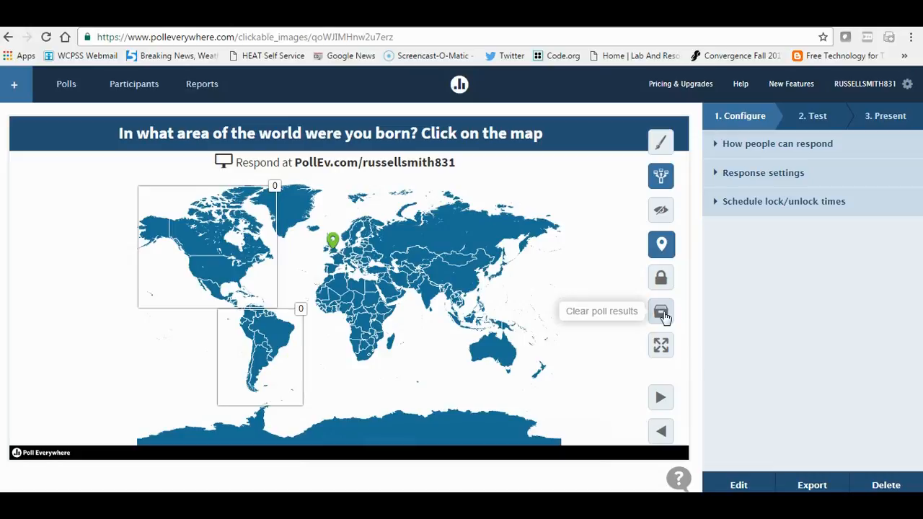
click(664, 348)
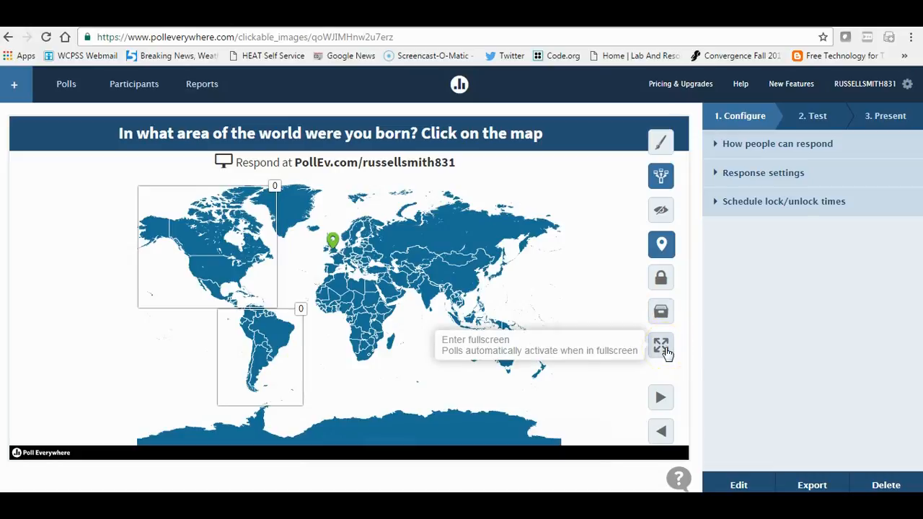
click(662, 397)
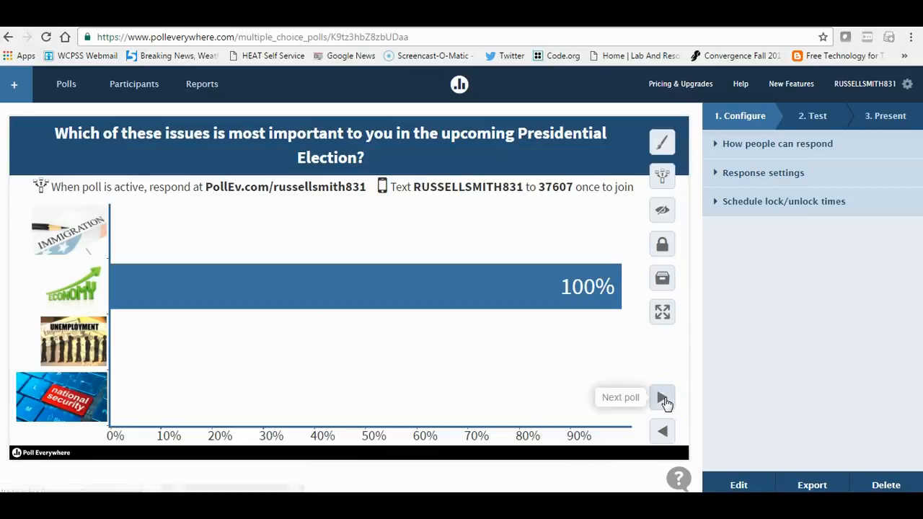
Return to the previous poll and expand its response methods: website, text messaging, Twitter.
click(664, 431)
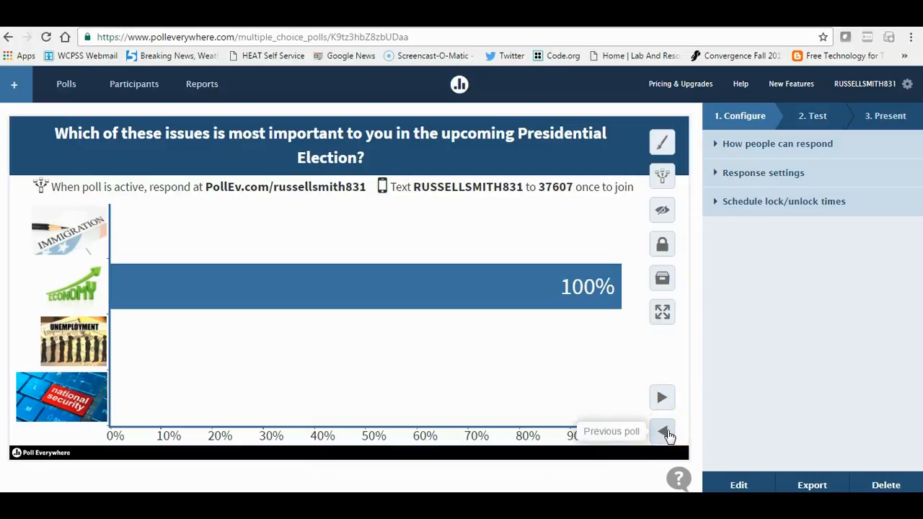
click(63, 489)
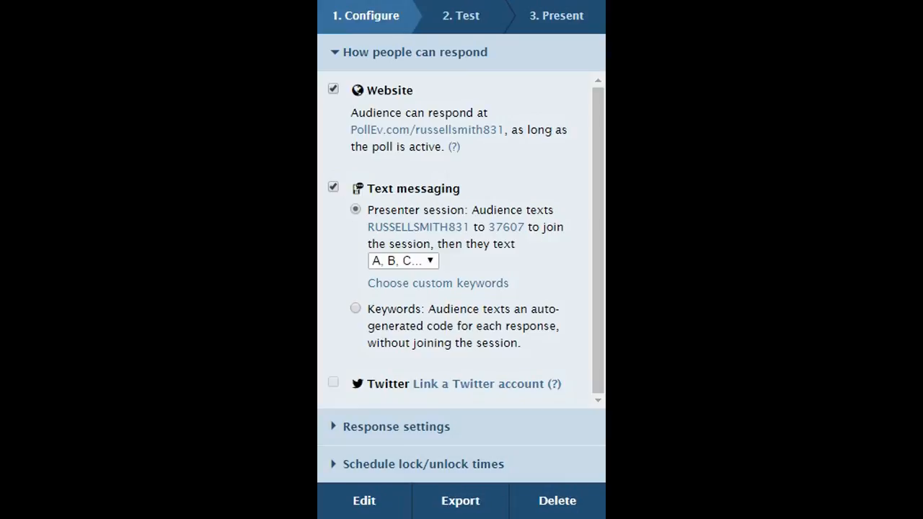
Collapse and re-expand response methods, and check the A, B, C keyword choices unchanged.
click(366, 54)
click(367, 55)
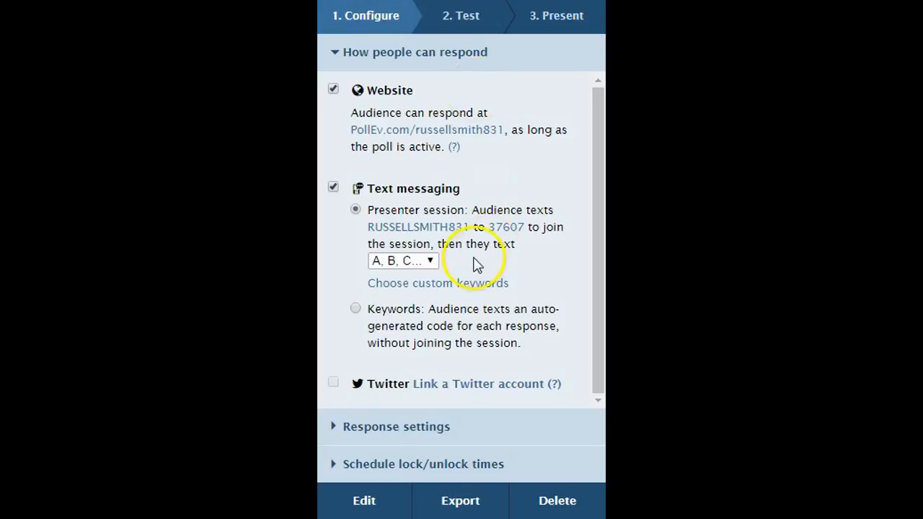
click(431, 261)
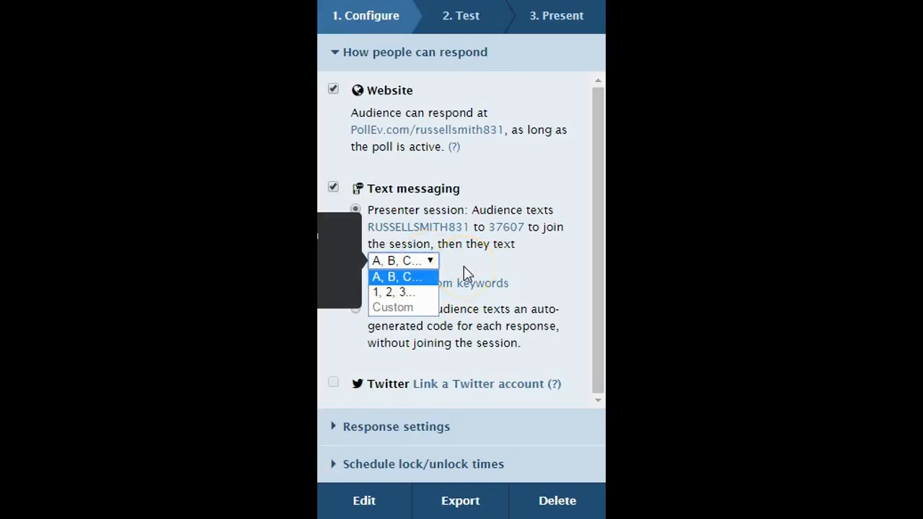
click(464, 273)
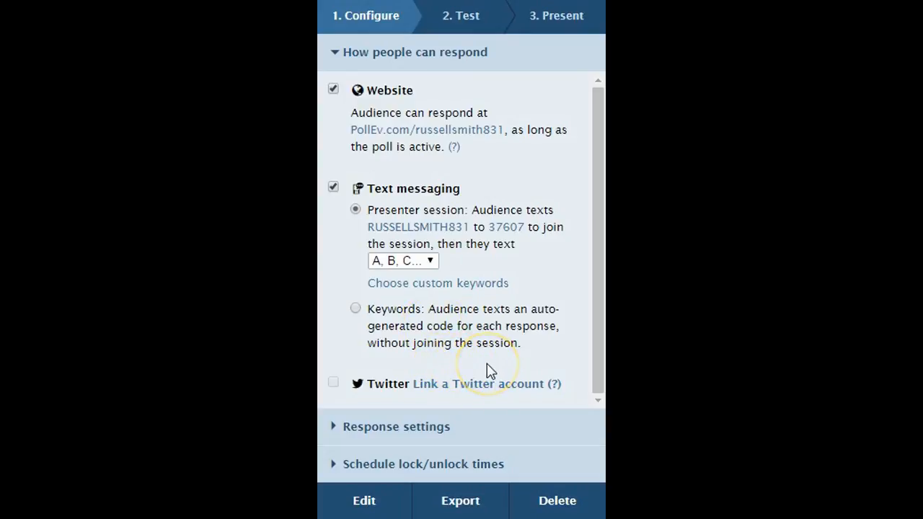
Review Response settings and lock/unlock scheduling, then bring up the web test preview.
click(397, 427)
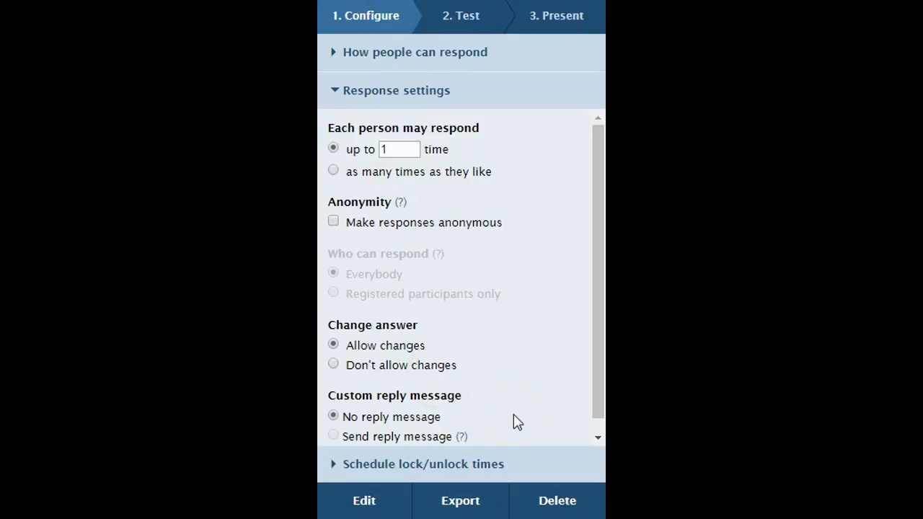
click(467, 472)
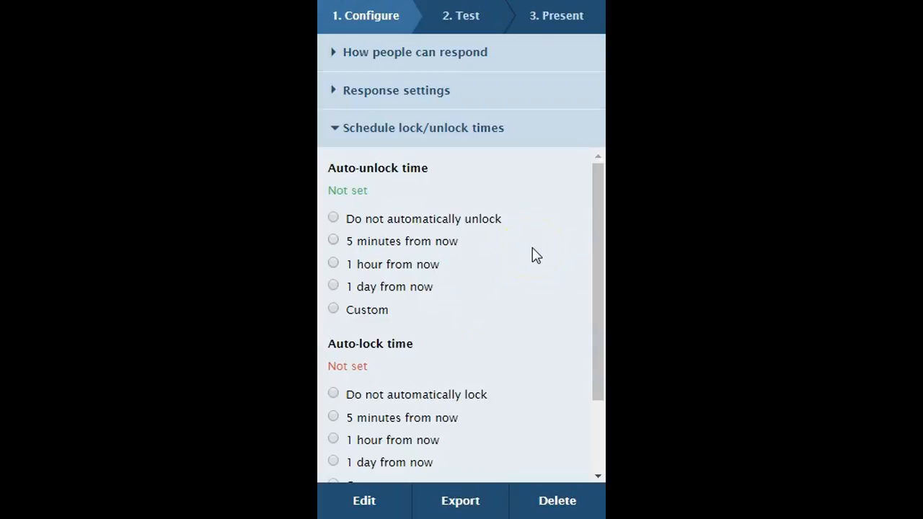
mouse_move(595, 257)
mouse_down()
mouse_move(589, 339)
mouse_move(594, 260)
mouse_up()
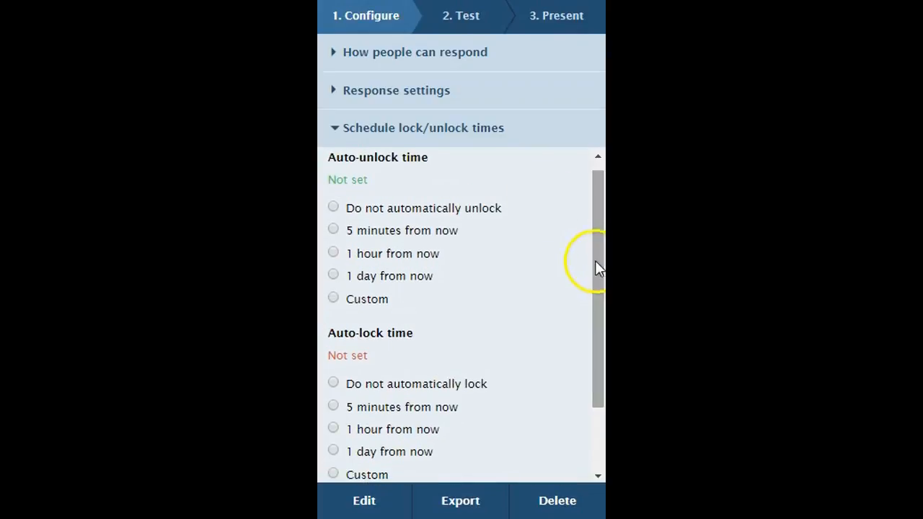
click(463, 28)
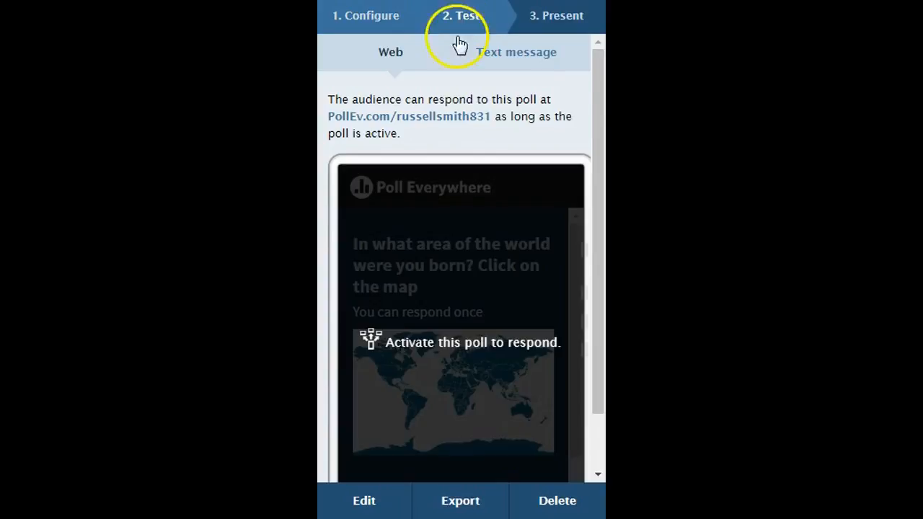
Check the text-message test instructions, then view the map poll's How to present guidance.
mouse_move(599, 137)
mouse_down()
mouse_move(599, 181)
mouse_move(601, 122)
mouse_up()
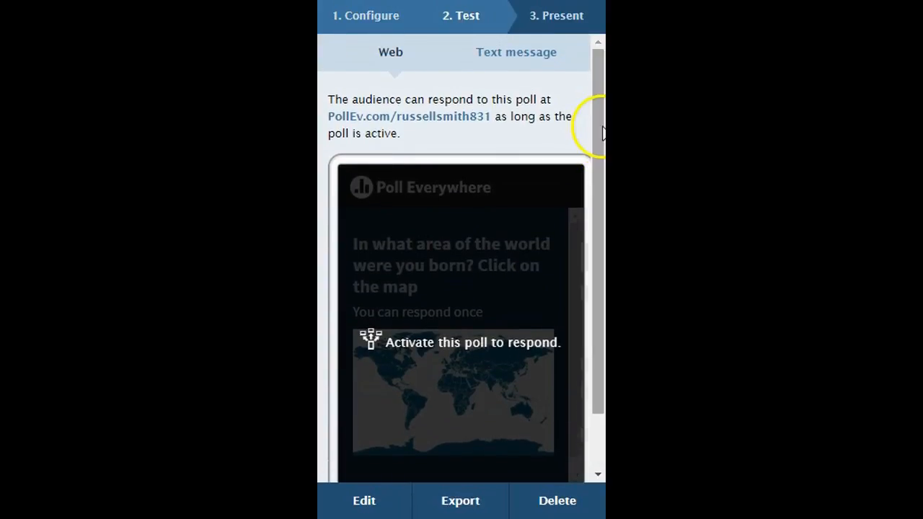
click(530, 63)
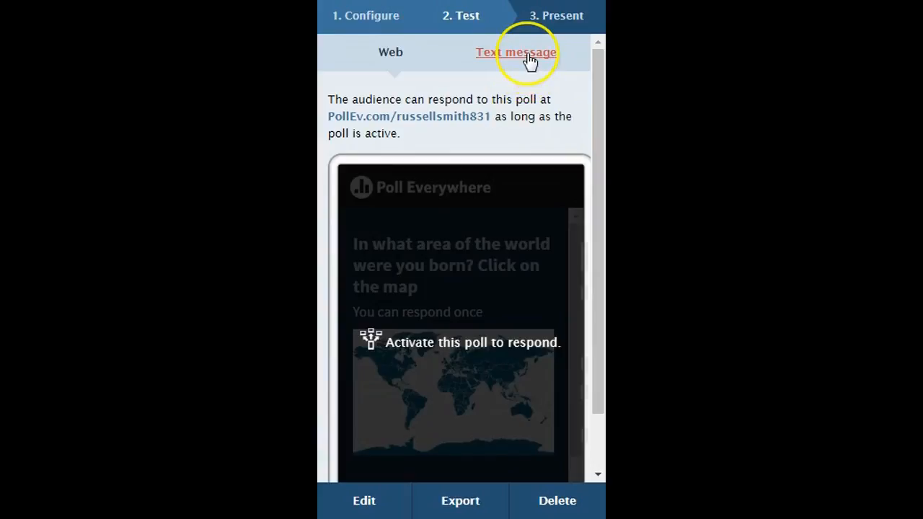
click(554, 14)
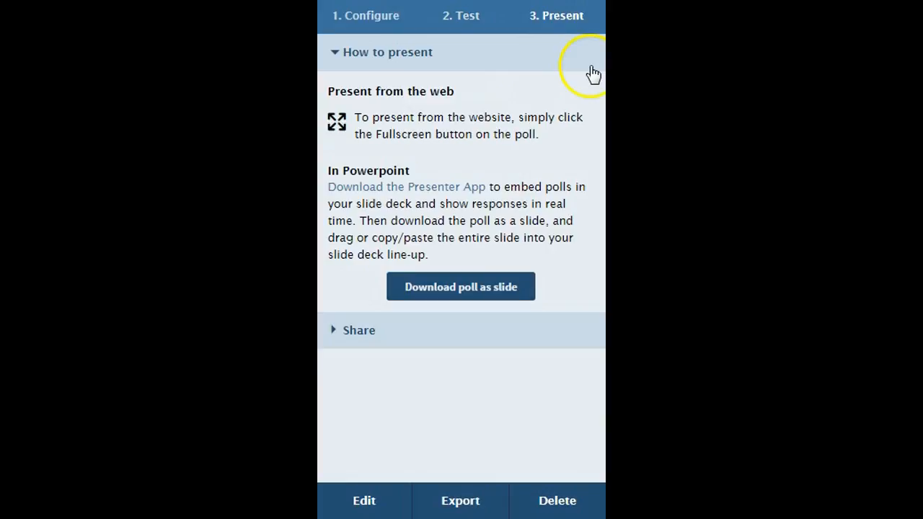